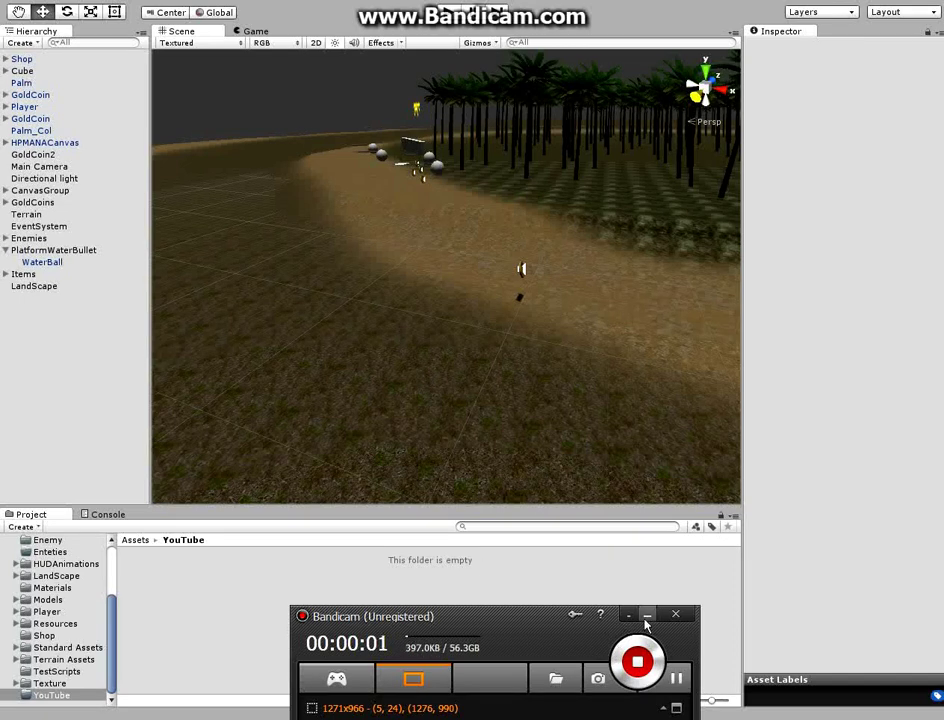
Play the game to look around the island, then stop it to resume editing
click(647, 615)
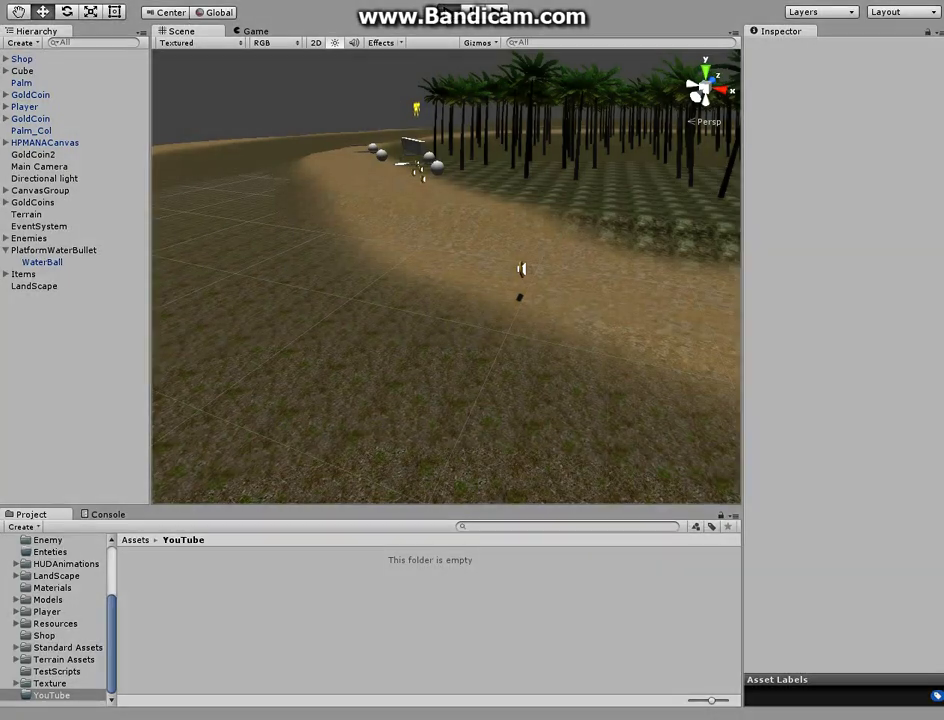
key(ctrl+p)
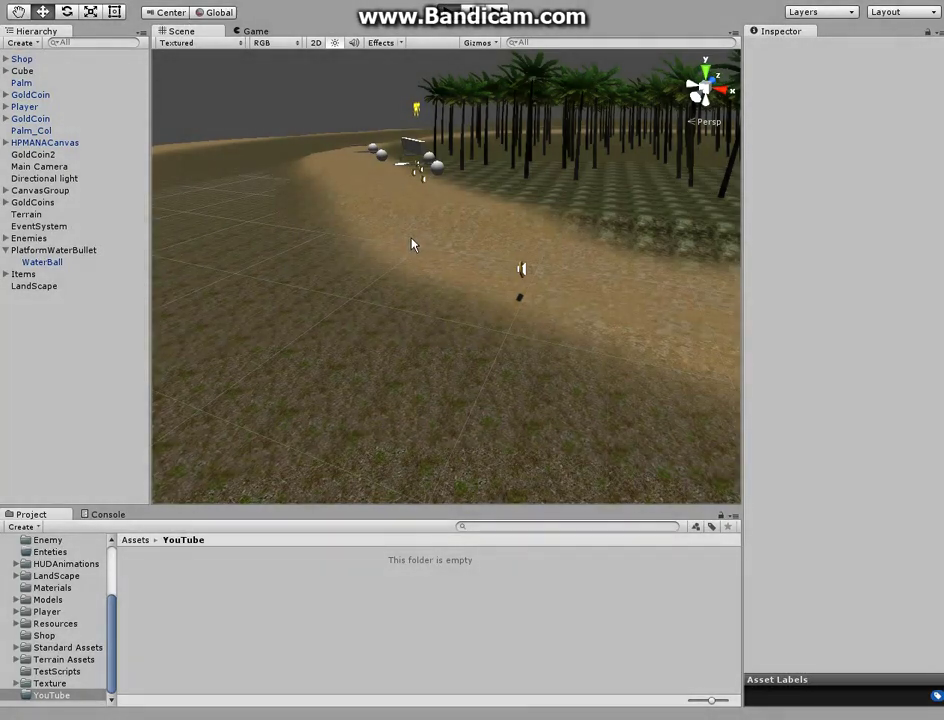
click(532, 279)
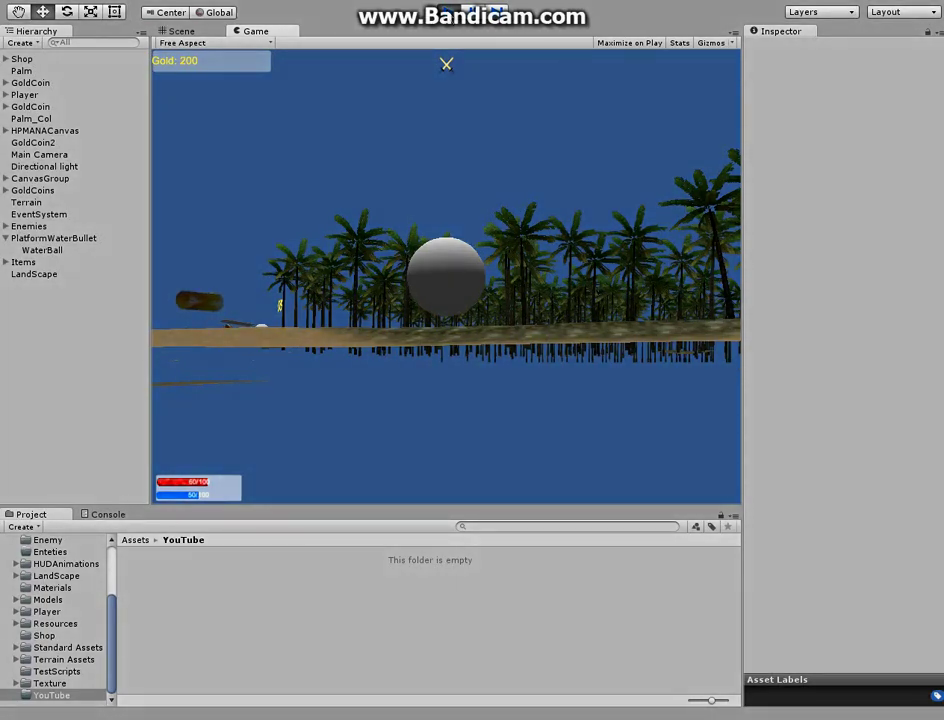
key(ctrl+p)
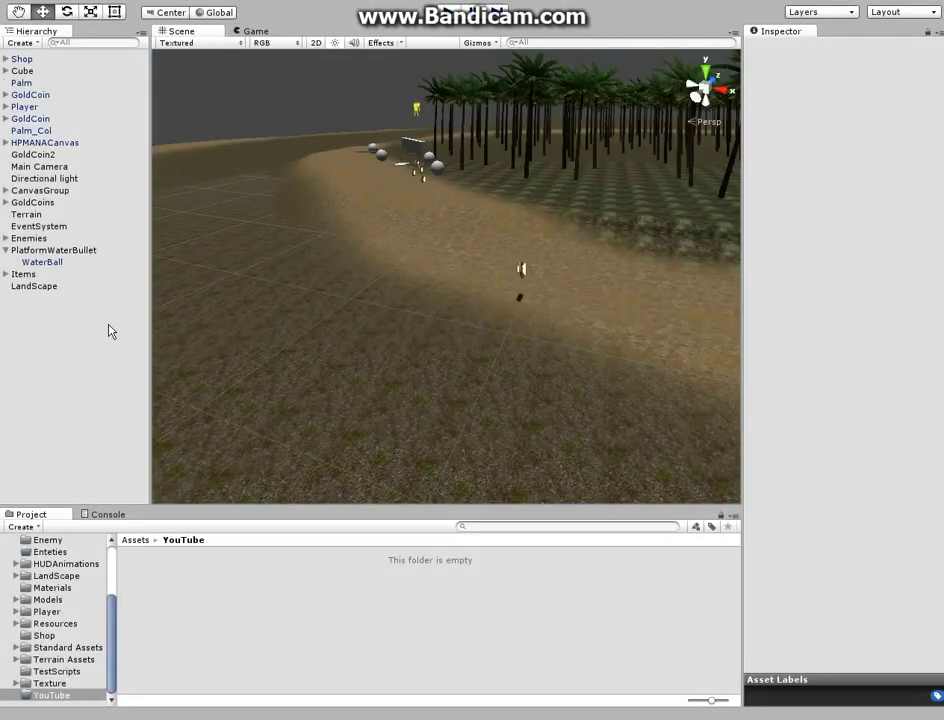
Add a UI Canvas to the scene from the Hierarchy
right_click(29, 319)
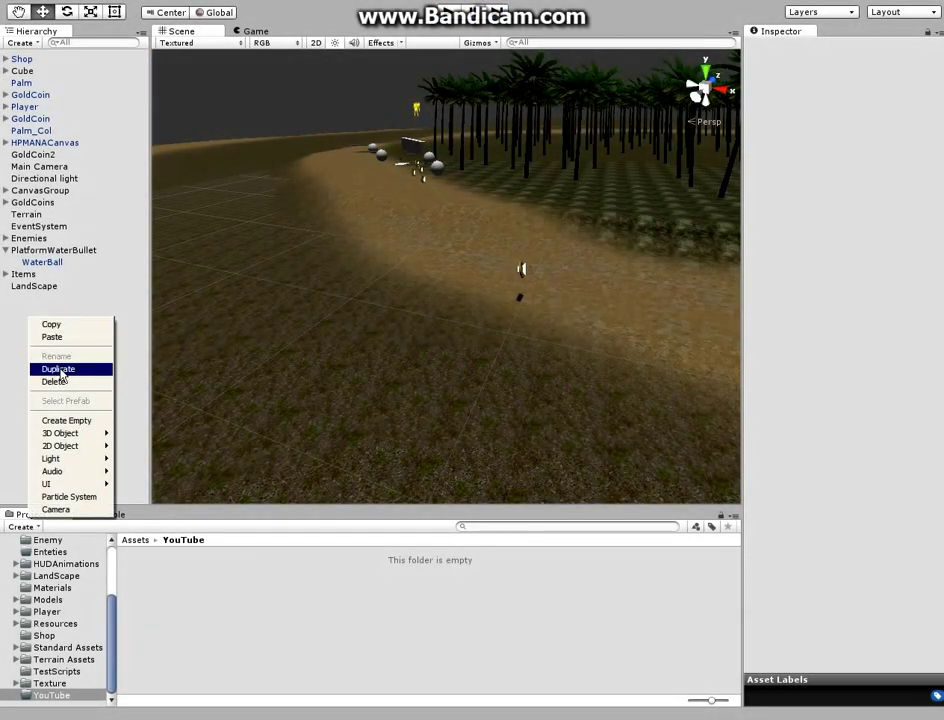
mouse_move(70, 436)
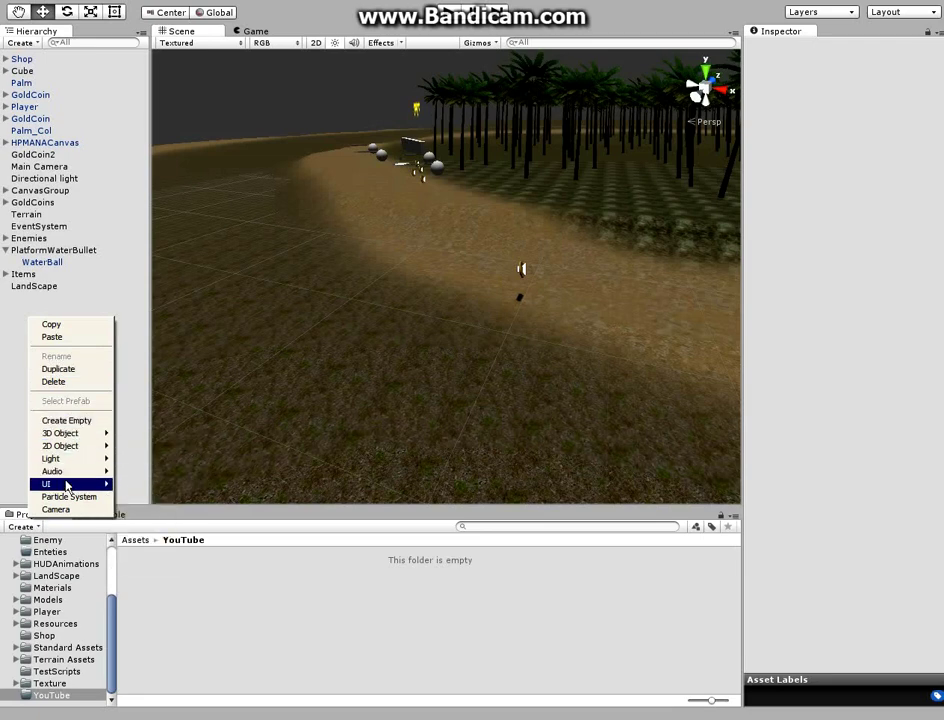
mouse_move(64, 485)
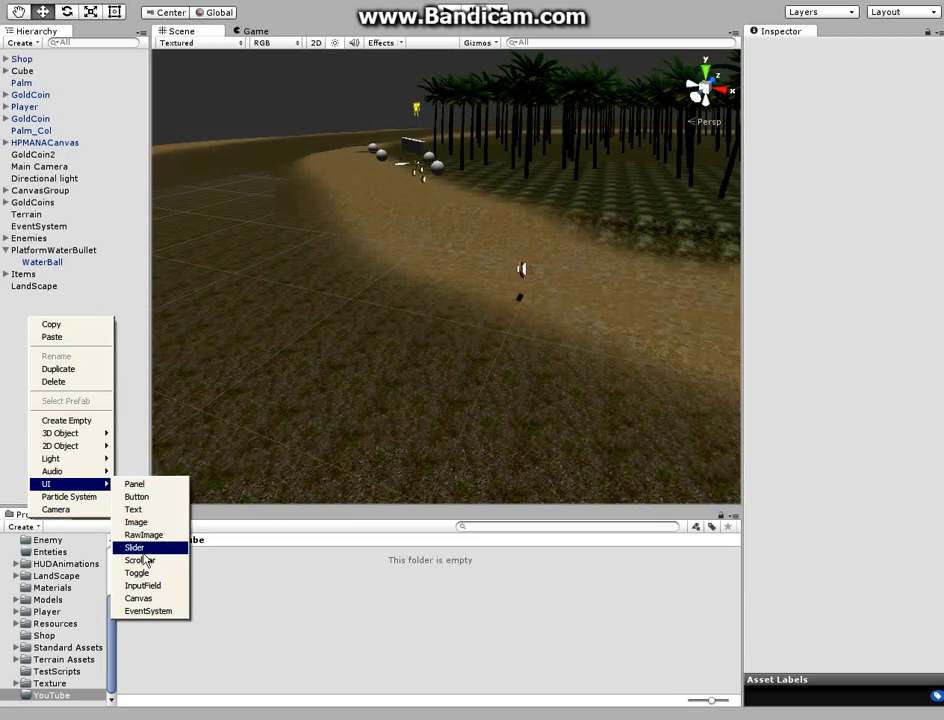
click(140, 598)
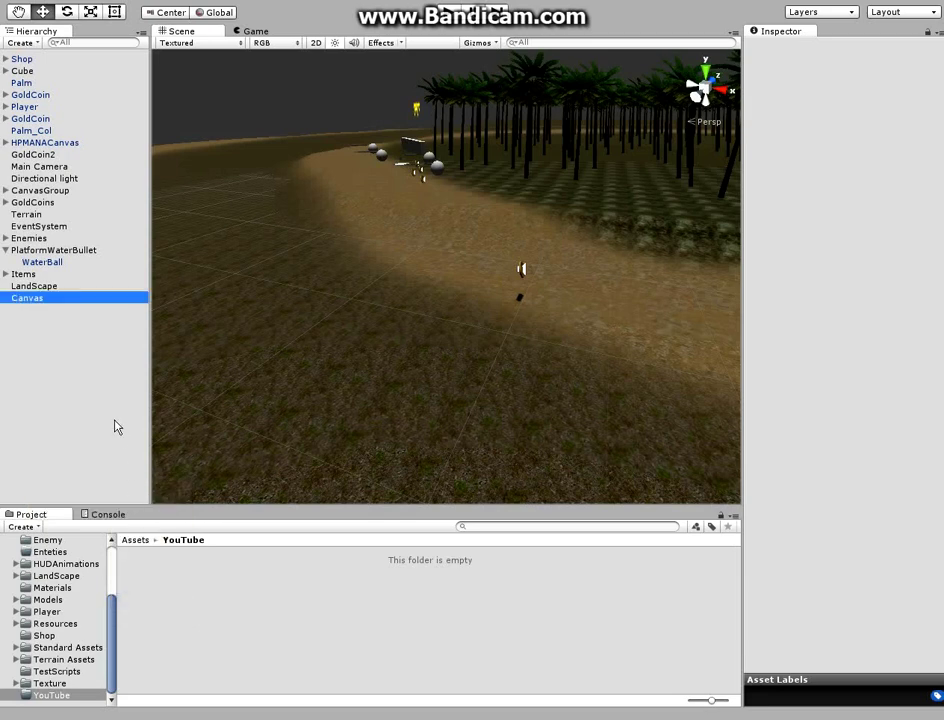
Add a UI Image as a child of the new Canvas
right_click(26, 302)
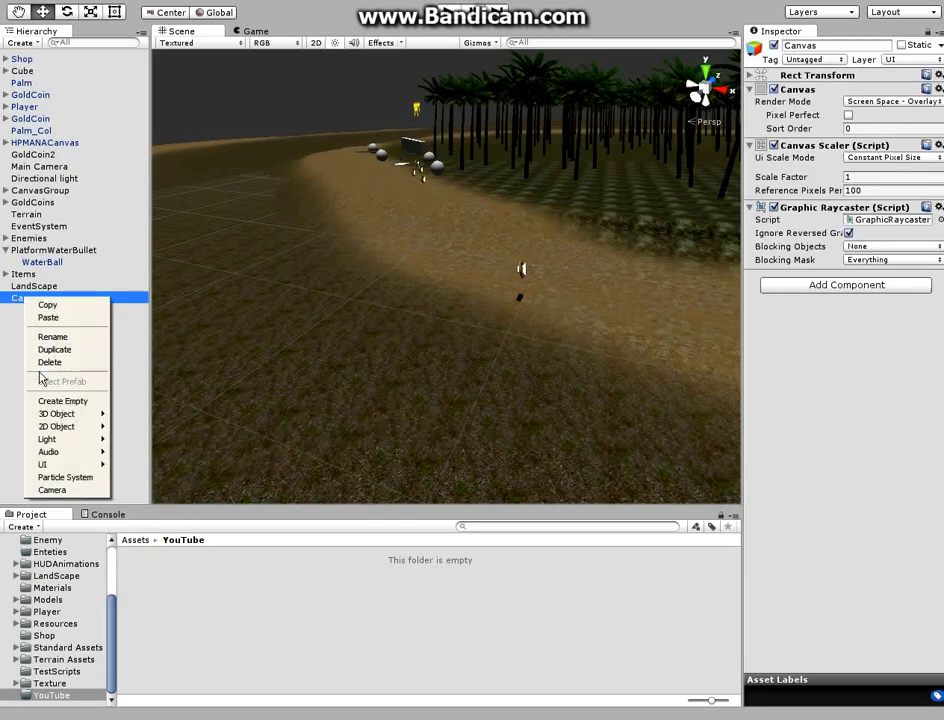
mouse_move(46, 468)
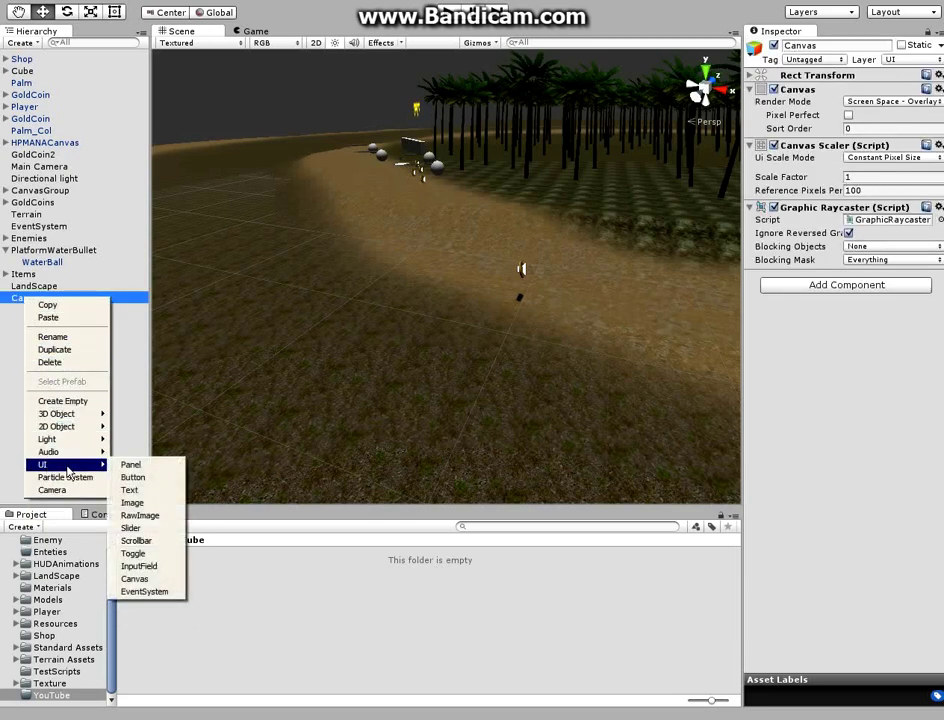
click(133, 502)
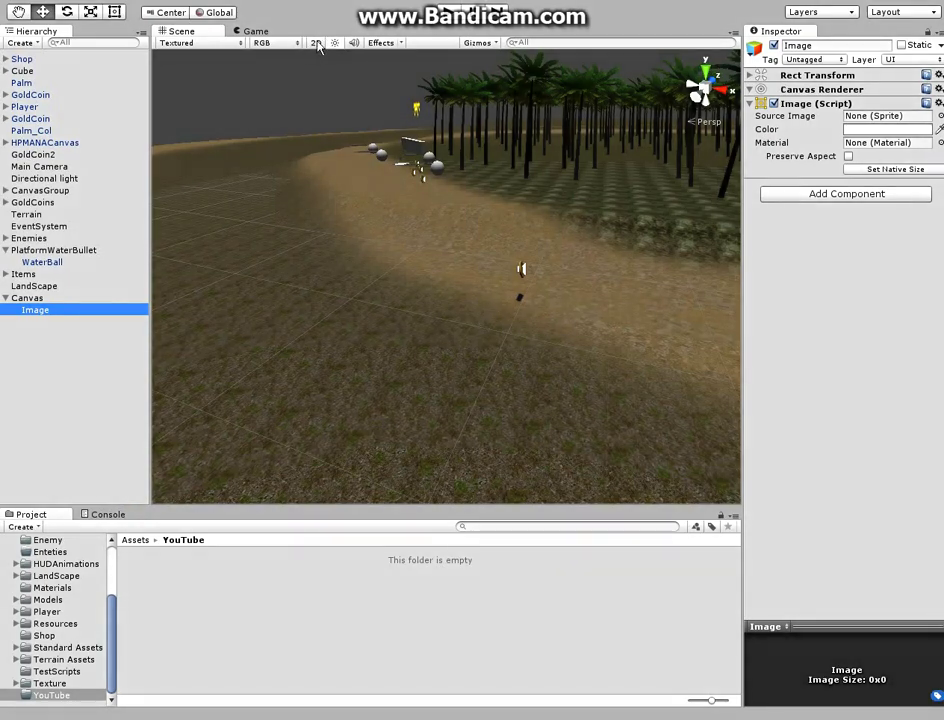
Switch the Scene to 2D, frame the Image, and set its Source Image to i_AutoActive
click(316, 43)
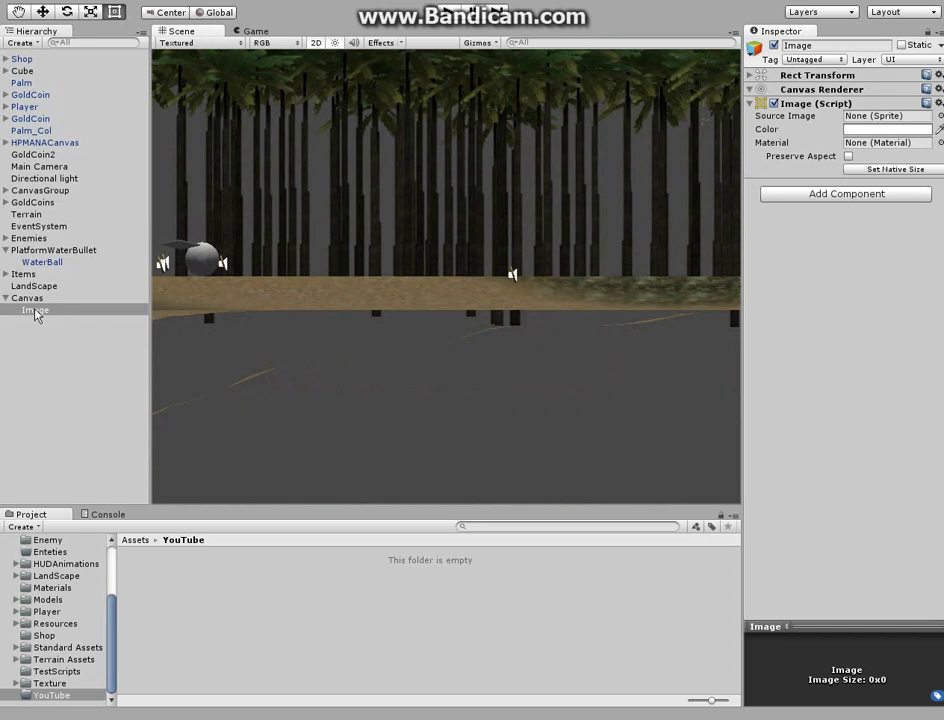
double_click(35, 311)
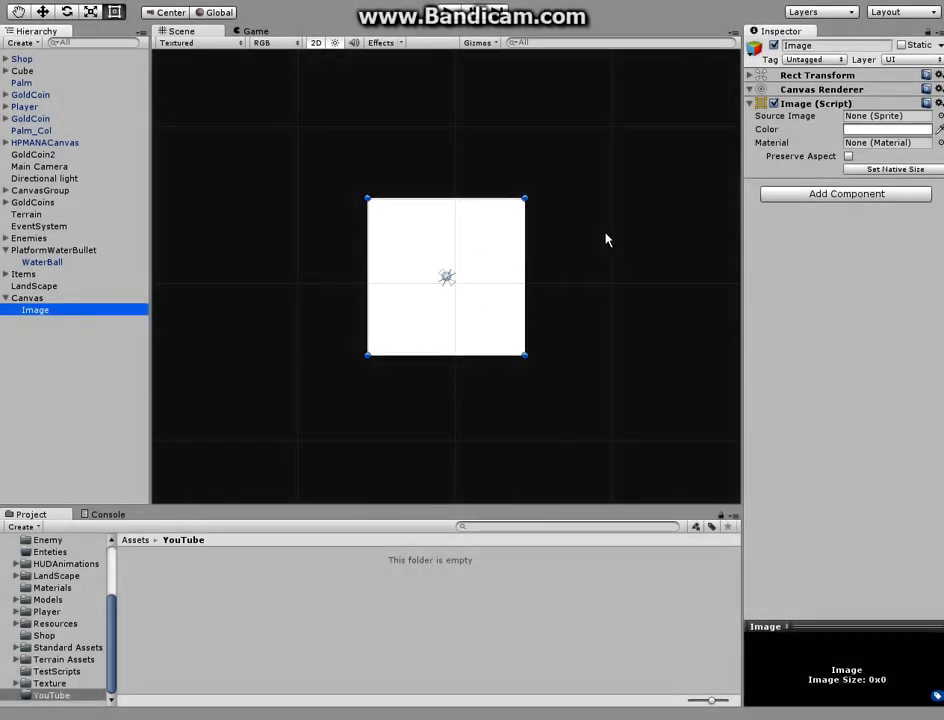
click(939, 116)
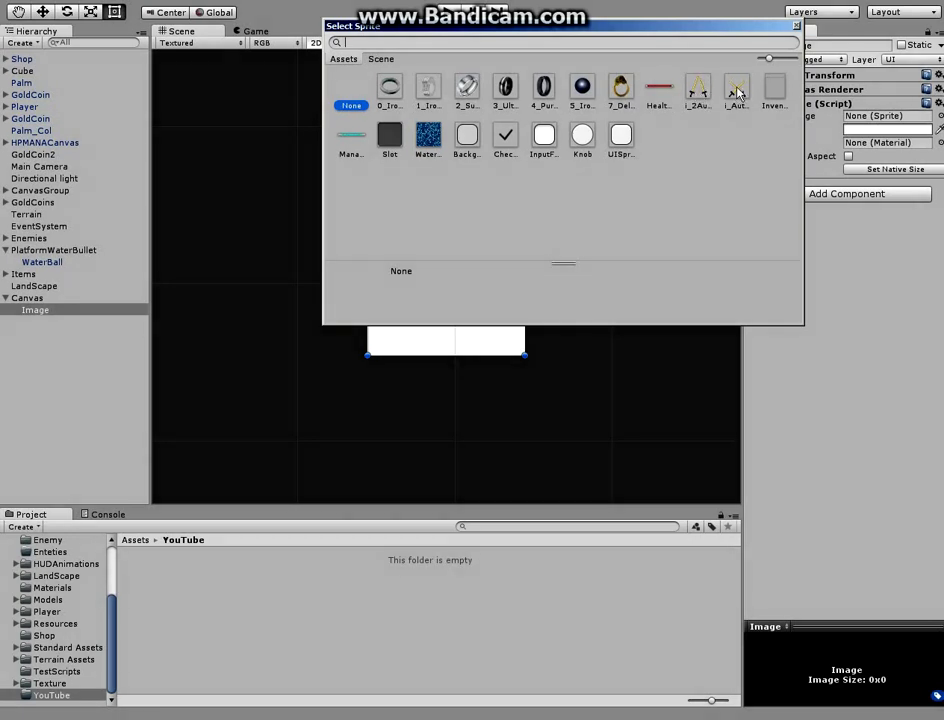
click(737, 92)
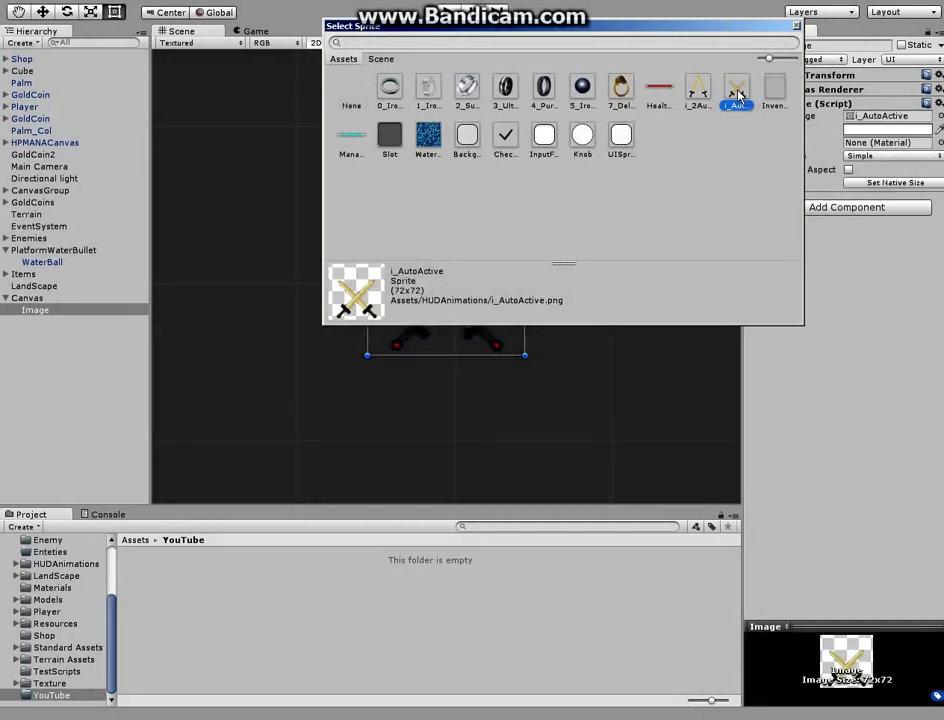
double_click(737, 92)
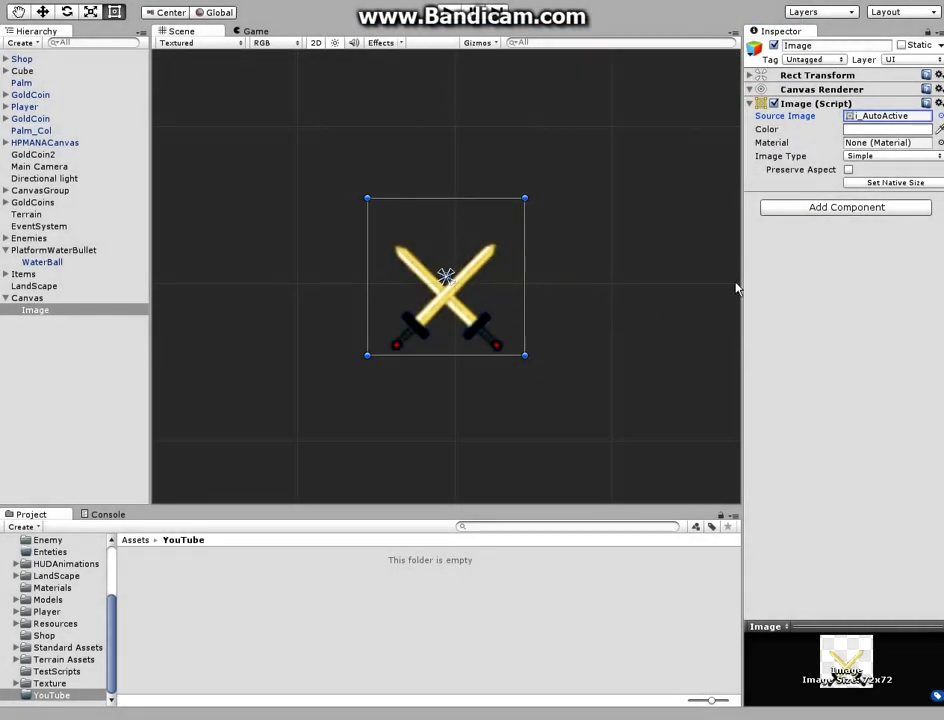
Add an Animator component to the Image by searching 'ani' in Add Component
click(801, 208)
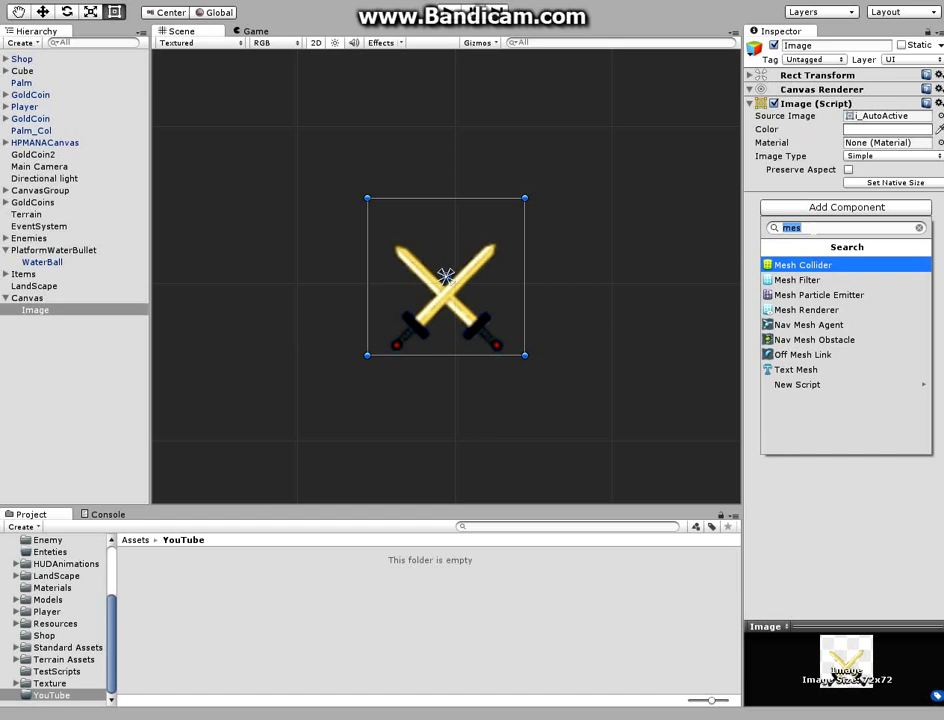
text(anim)
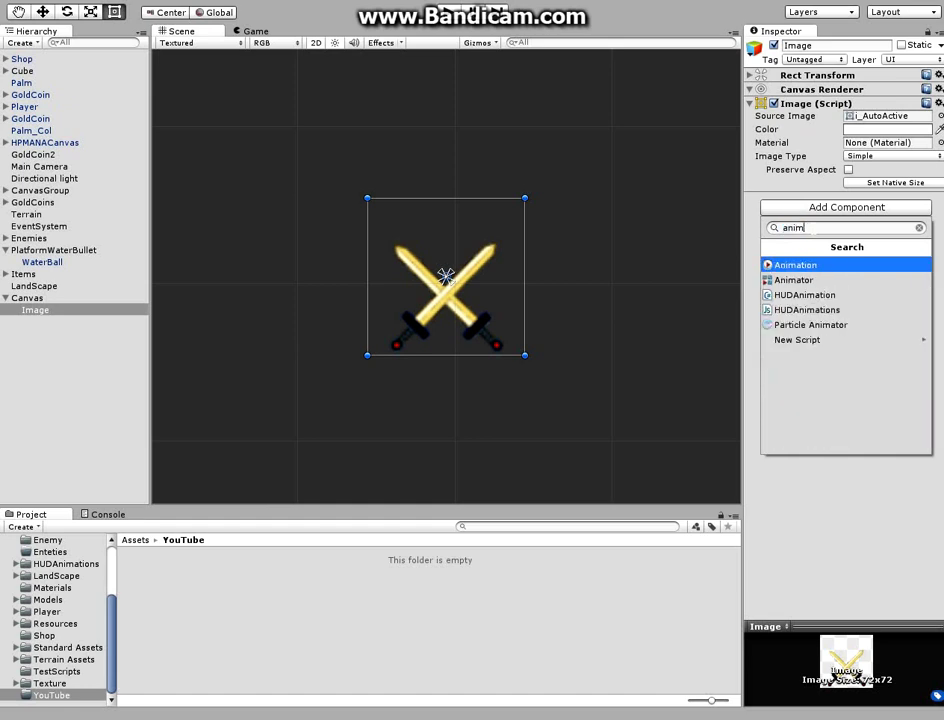
click(791, 281)
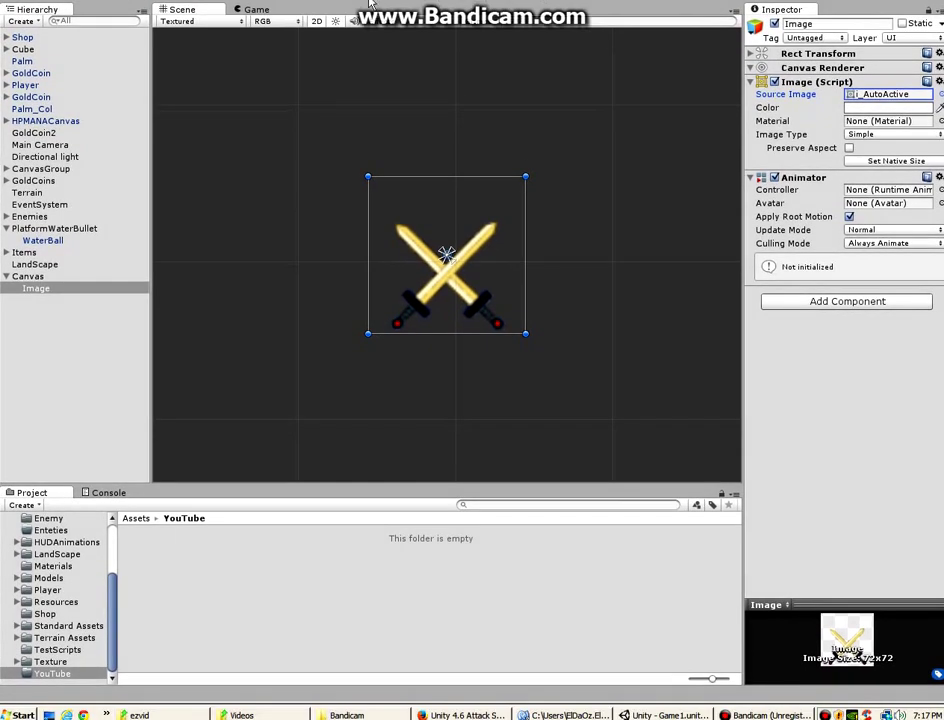
drag(372, 0, 372, 4)
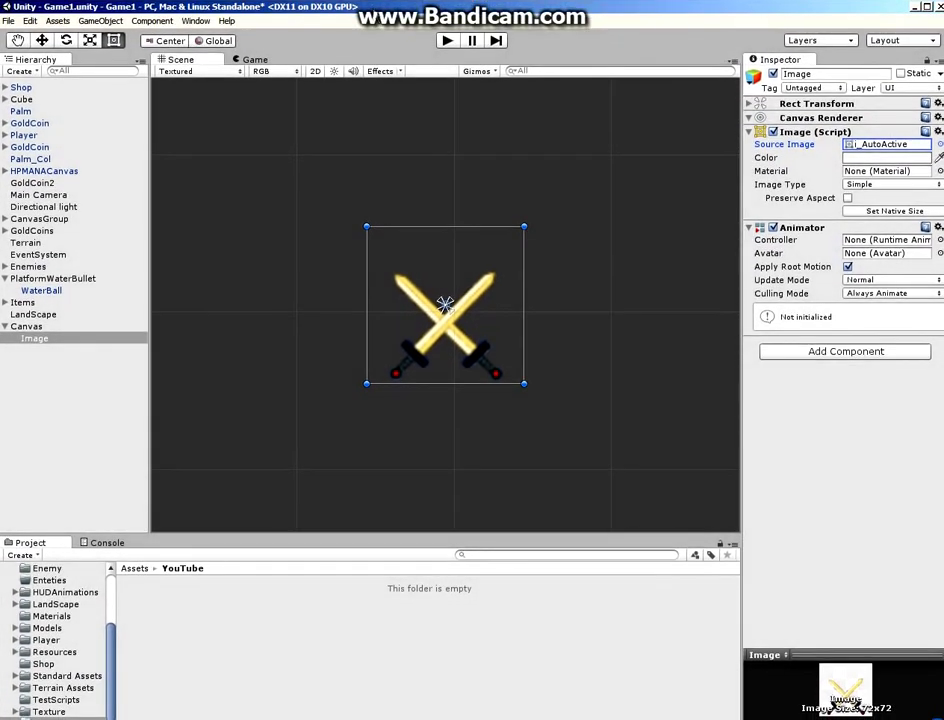
Open the Animation window and save a new clip named Anim for the Image
click(192, 9)
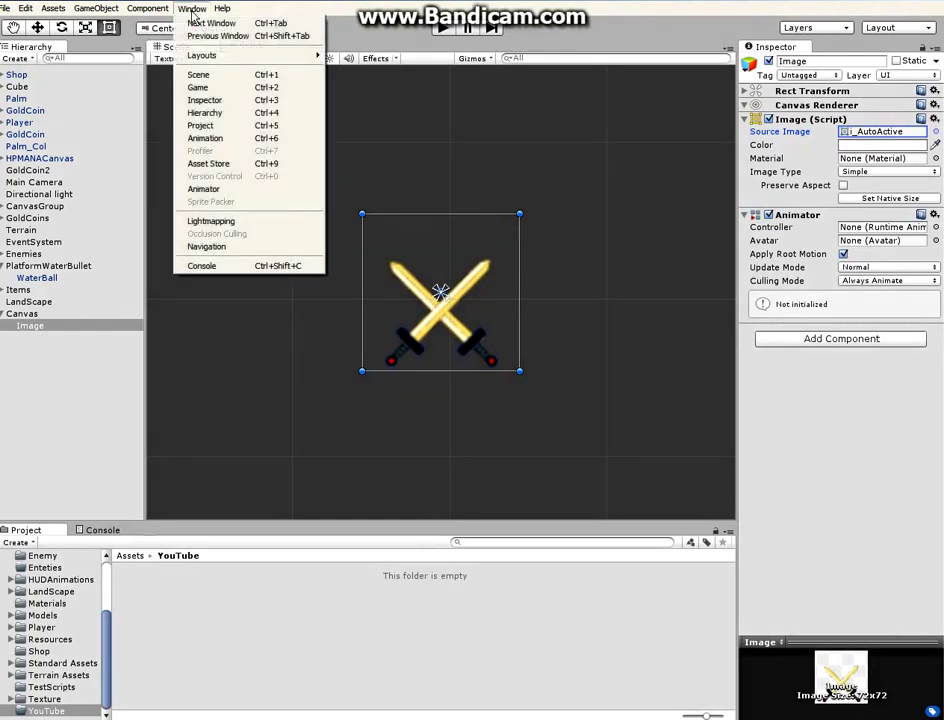
click(215, 140)
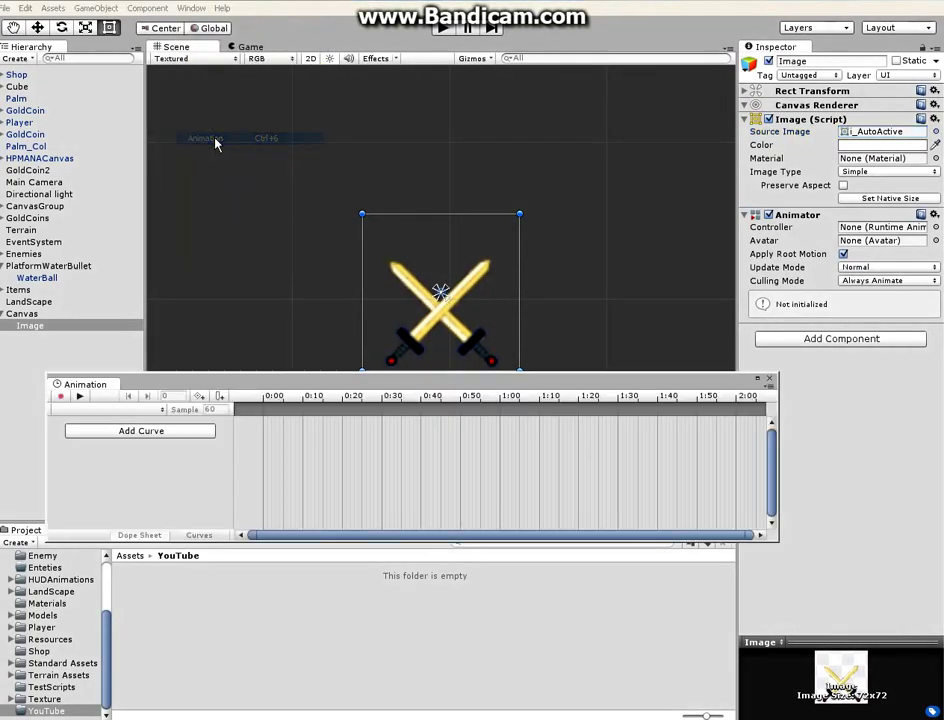
drag(266, 418, 265, 468)
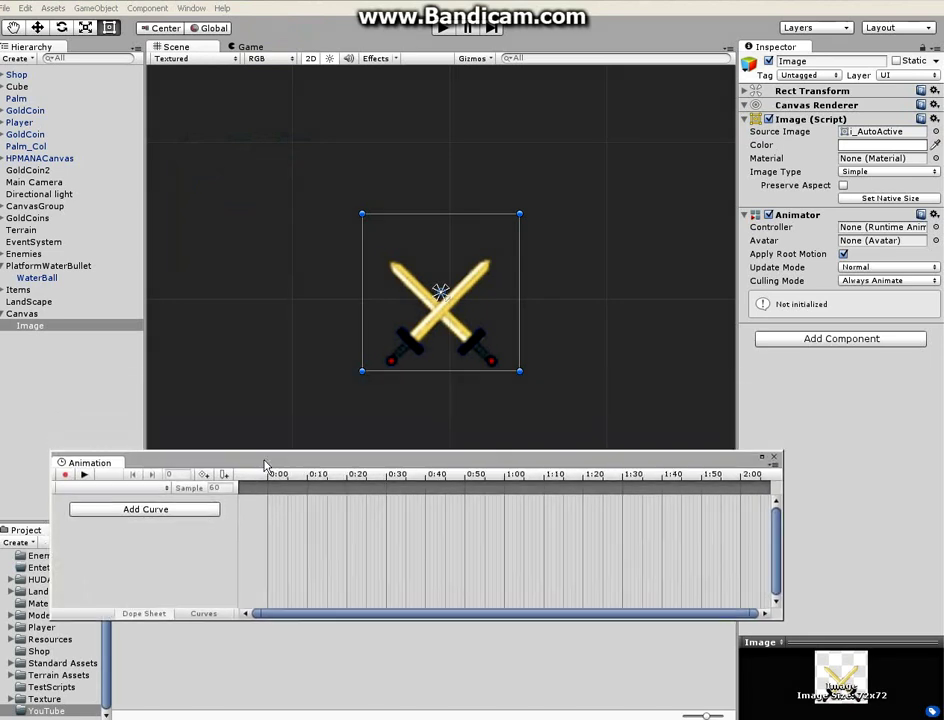
click(29, 327)
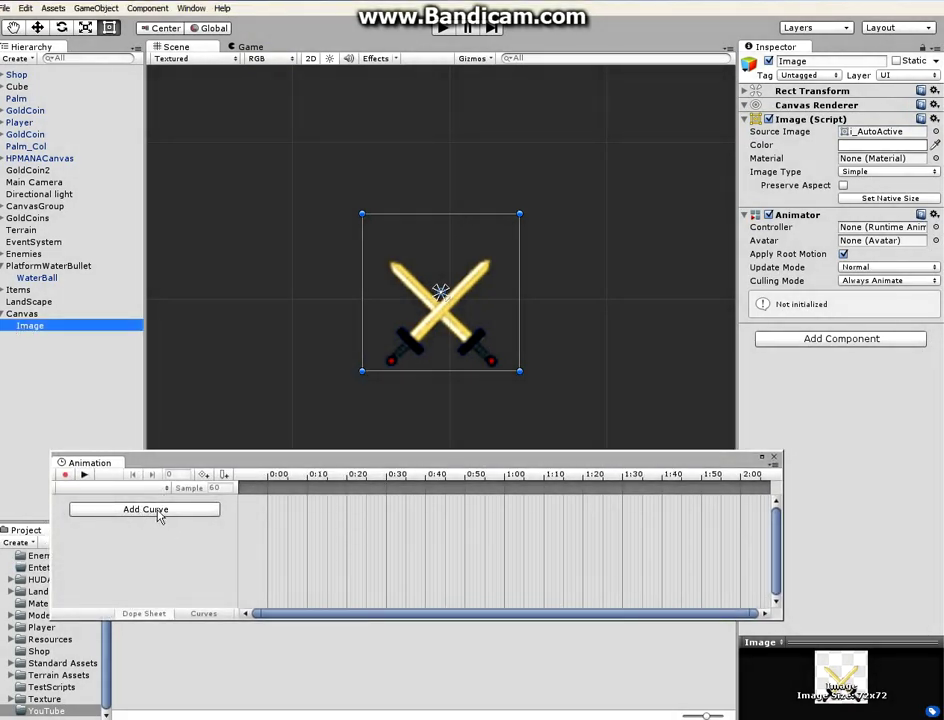
click(152, 512)
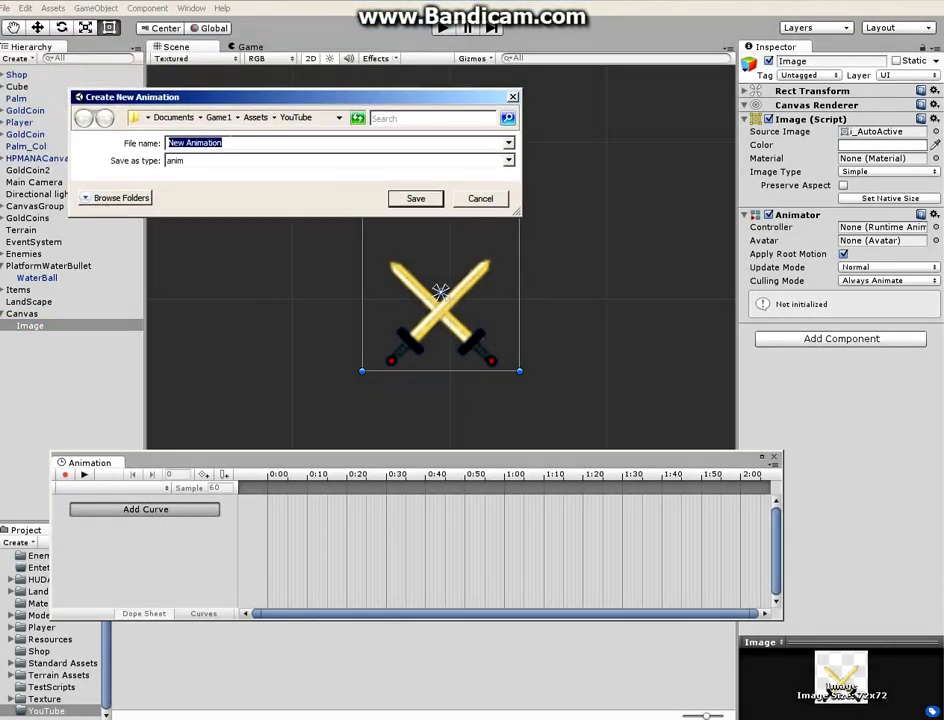
text(A)
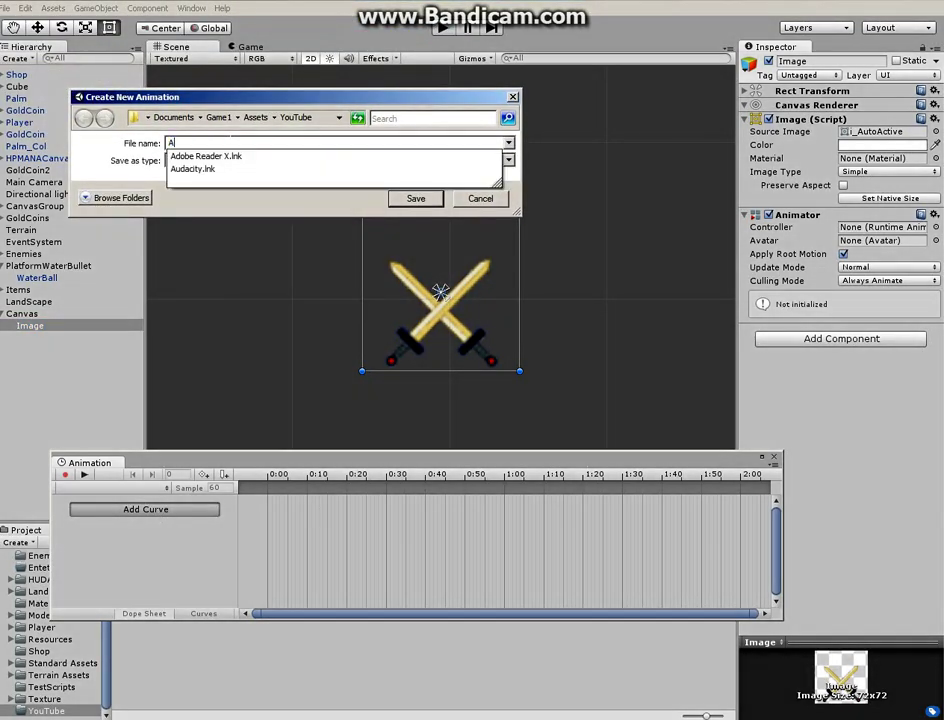
text(ni)
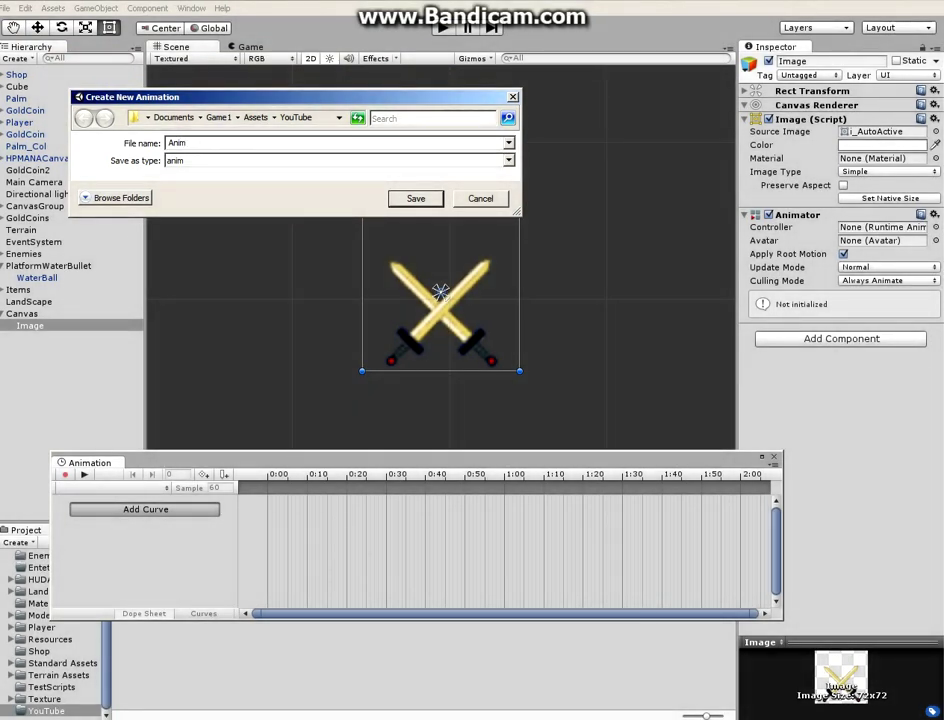
text(m)
click(413, 198)
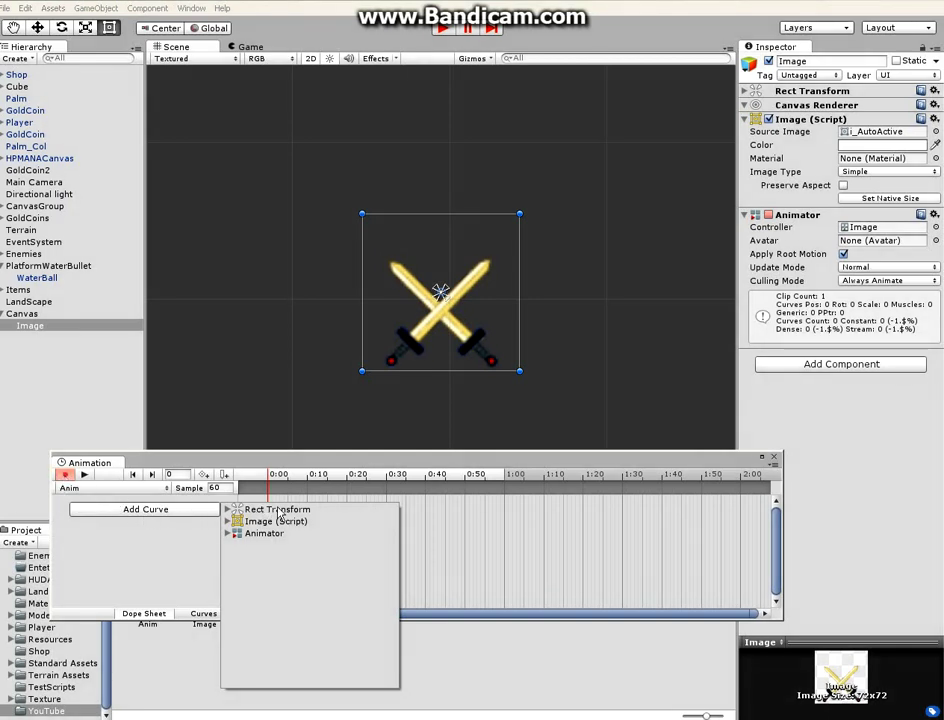
click(190, 548)
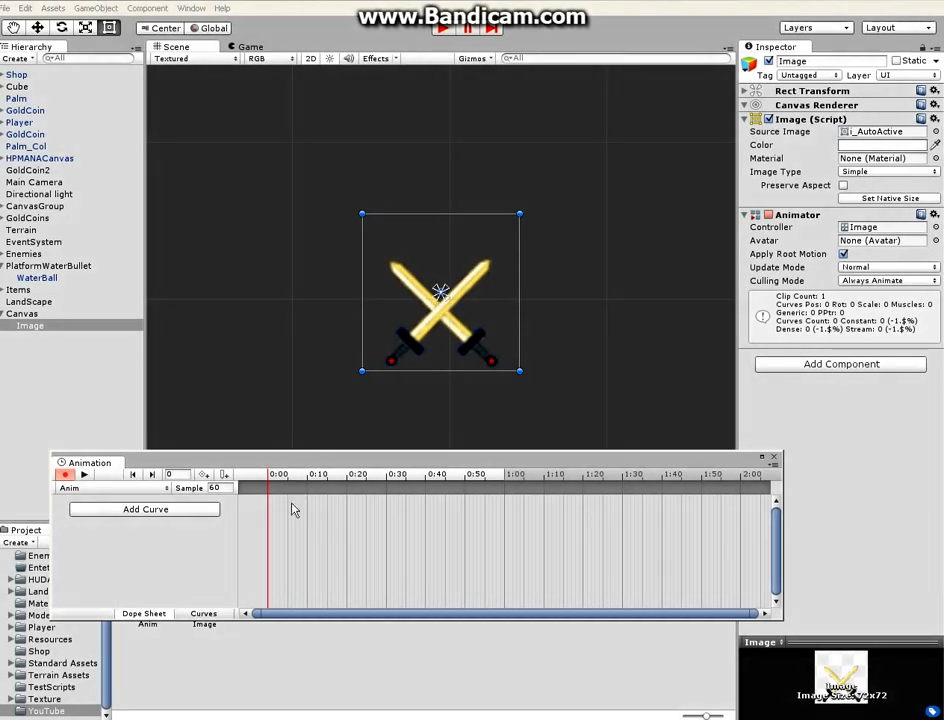
Key the Source Image as i_2AutoActive at 0:00 and i_AutoActive at 0:30
click(936, 131)
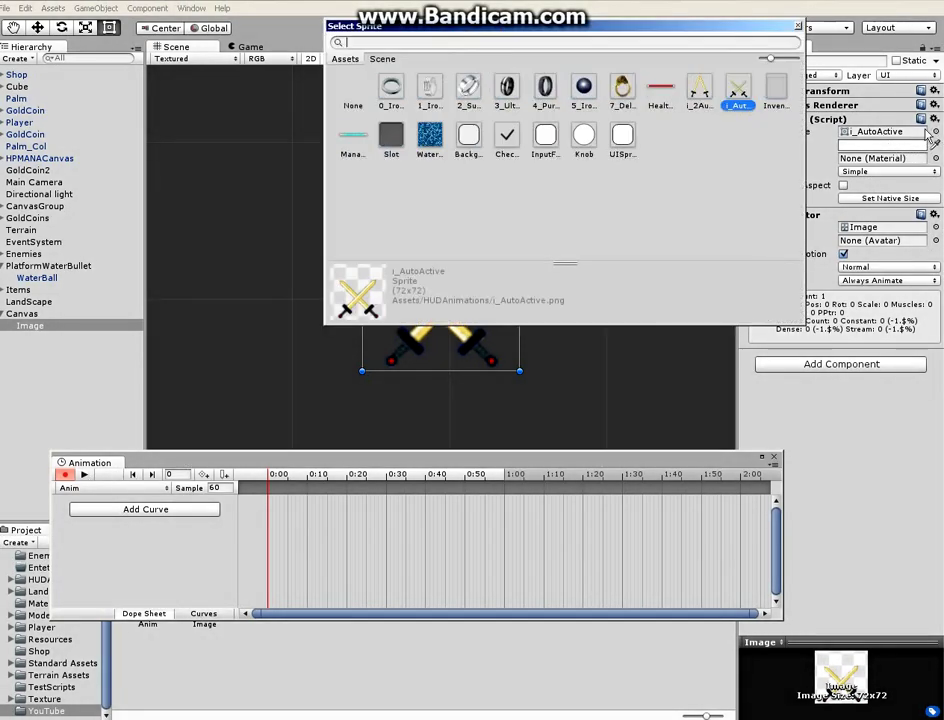
click(714, 98)
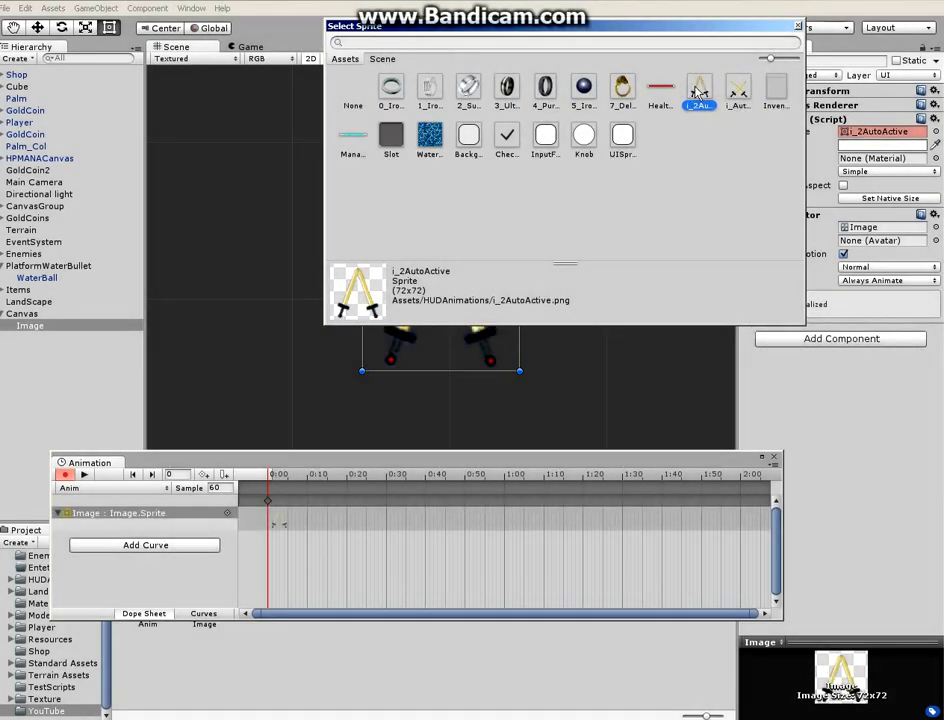
click(797, 25)
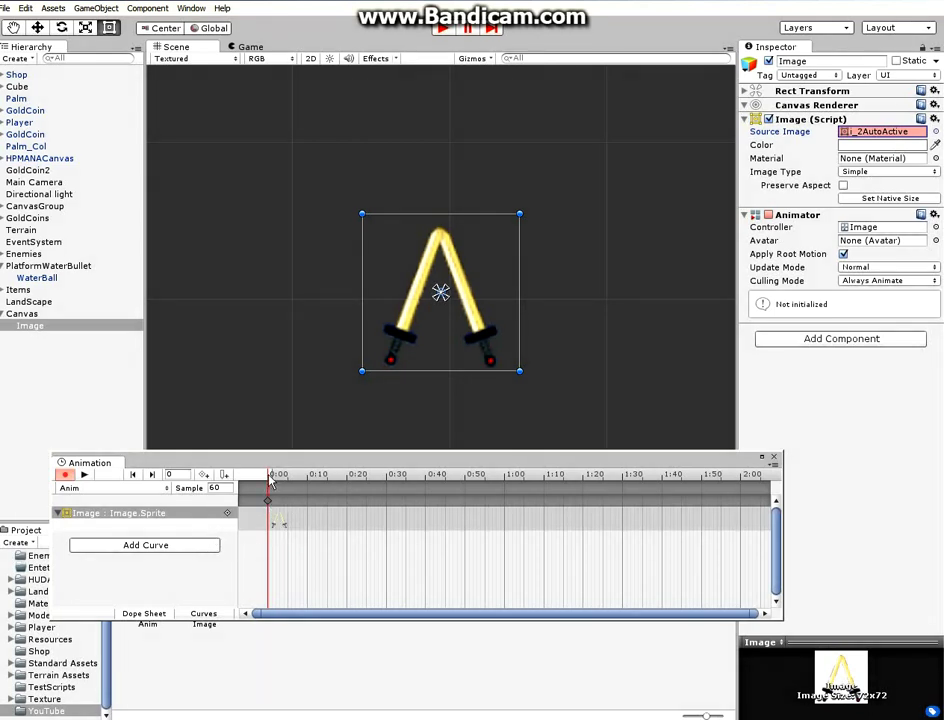
drag(268, 480, 390, 480)
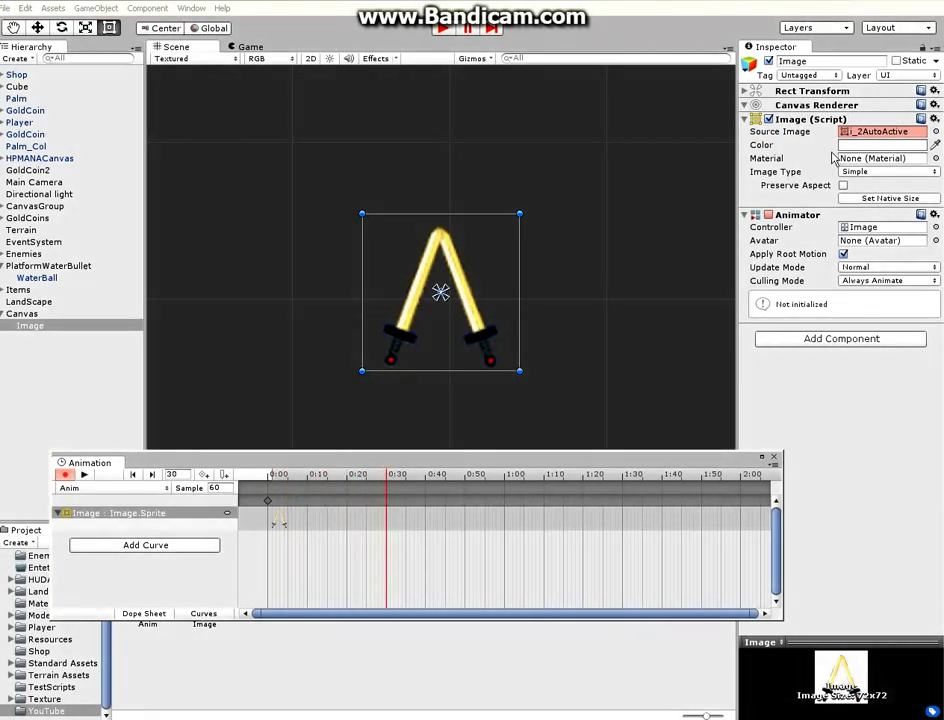
click(936, 131)
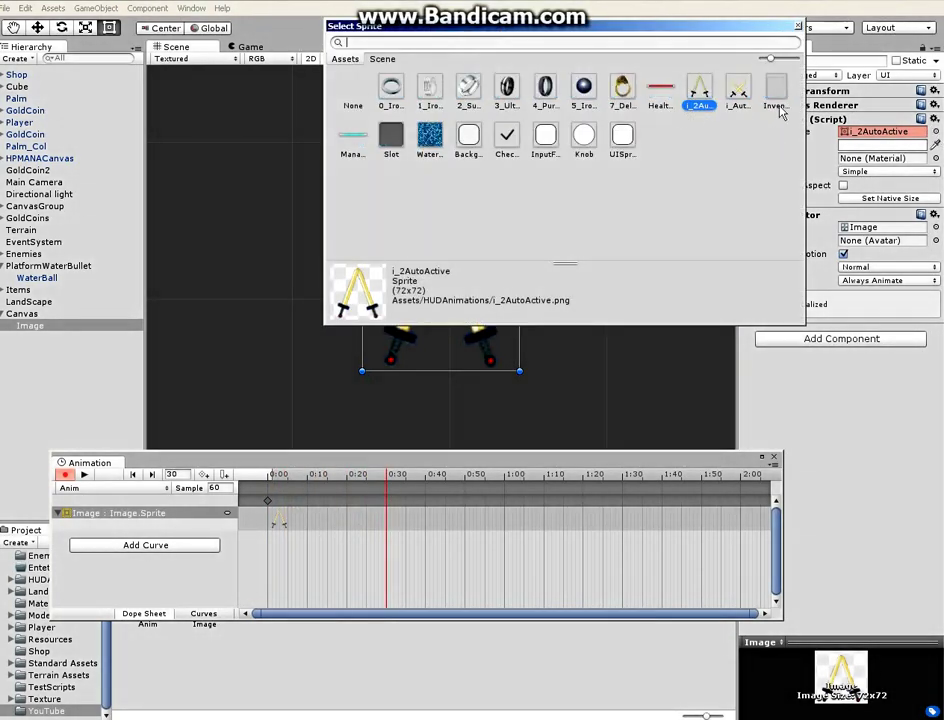
double_click(740, 90)
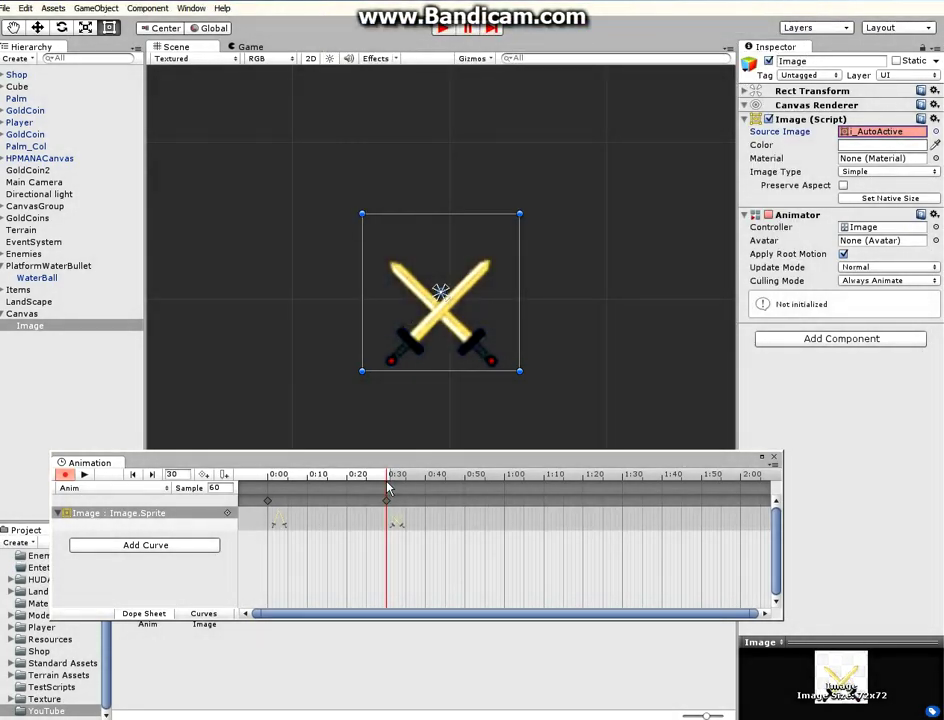
Key i_2AutoActive at 1:00 and turn animation recording off
drag(387, 480, 508, 478)
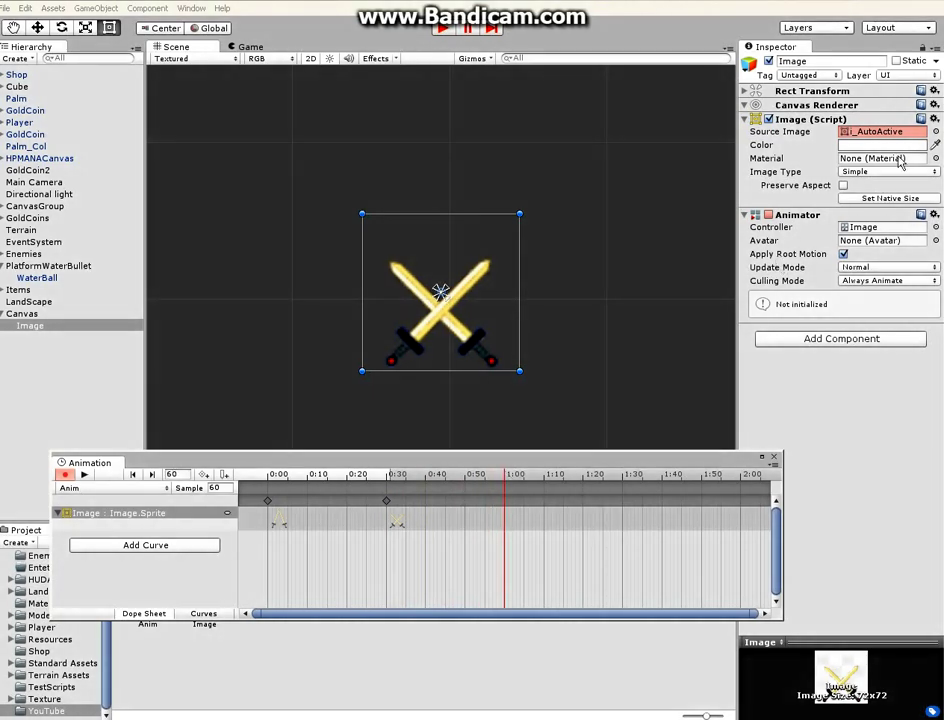
click(936, 132)
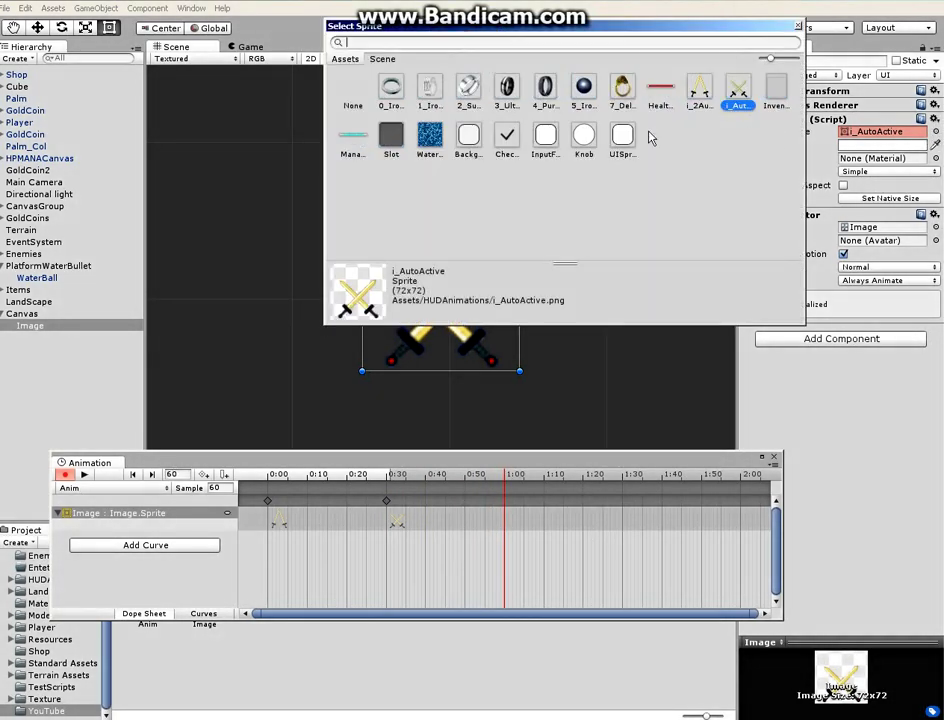
double_click(739, 90)
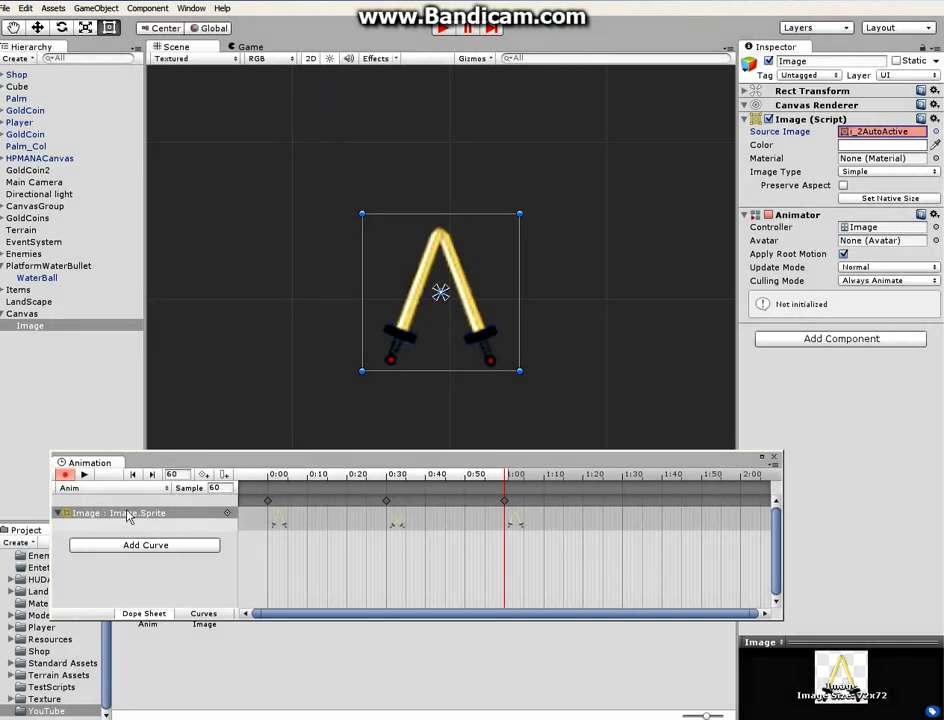
click(64, 476)
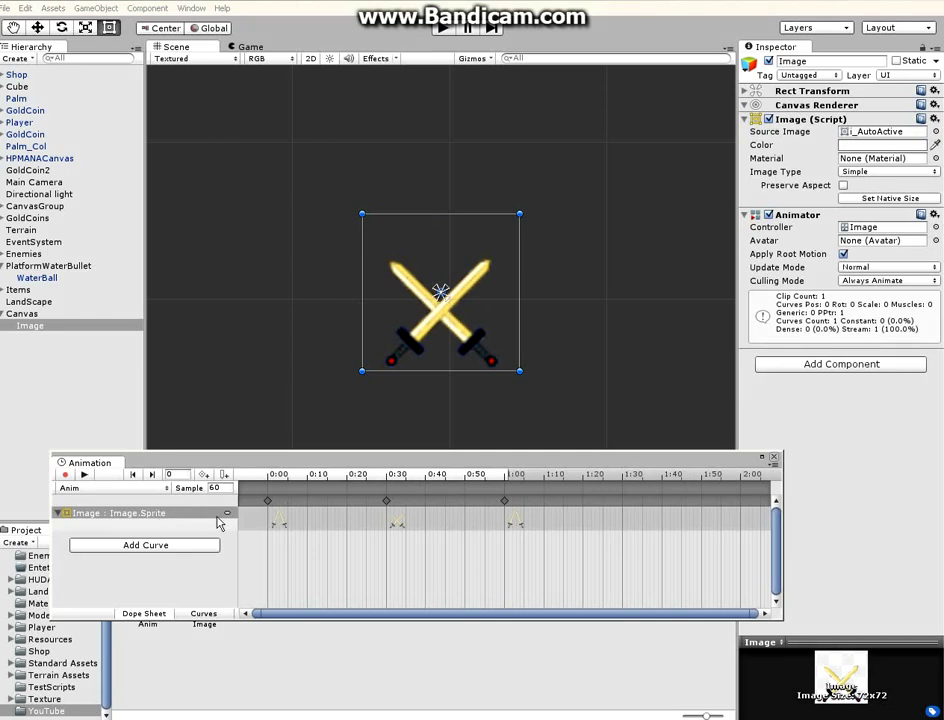
Open the YouTube folder, inspect the Anim clip, close the Animation window, and select the Image controller
drag(381, 466, 376, 405)
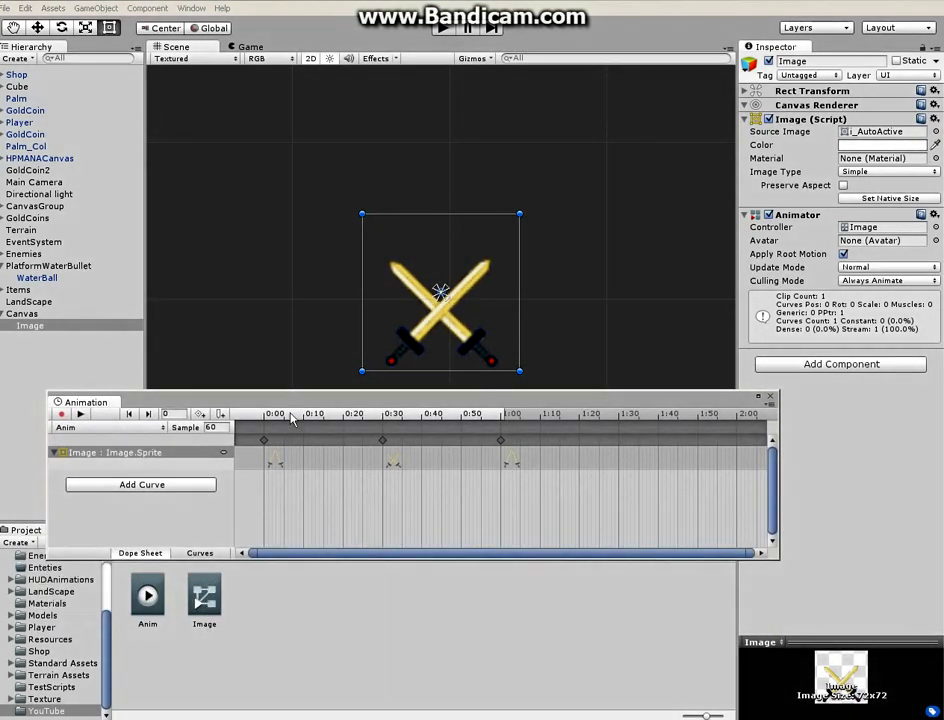
drag(300, 405, 297, 379)
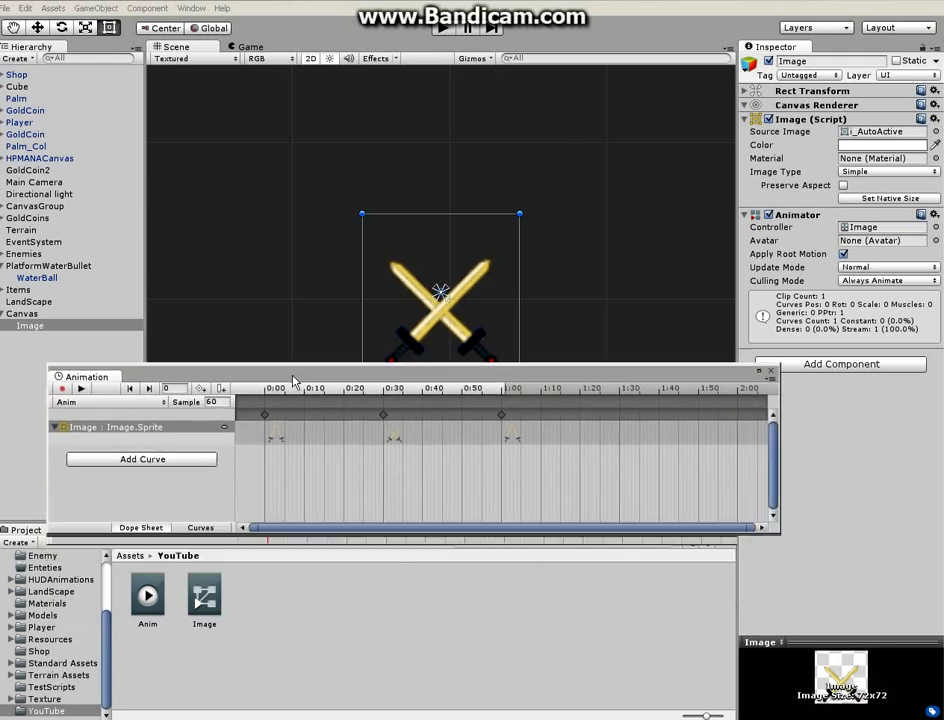
click(38, 711)
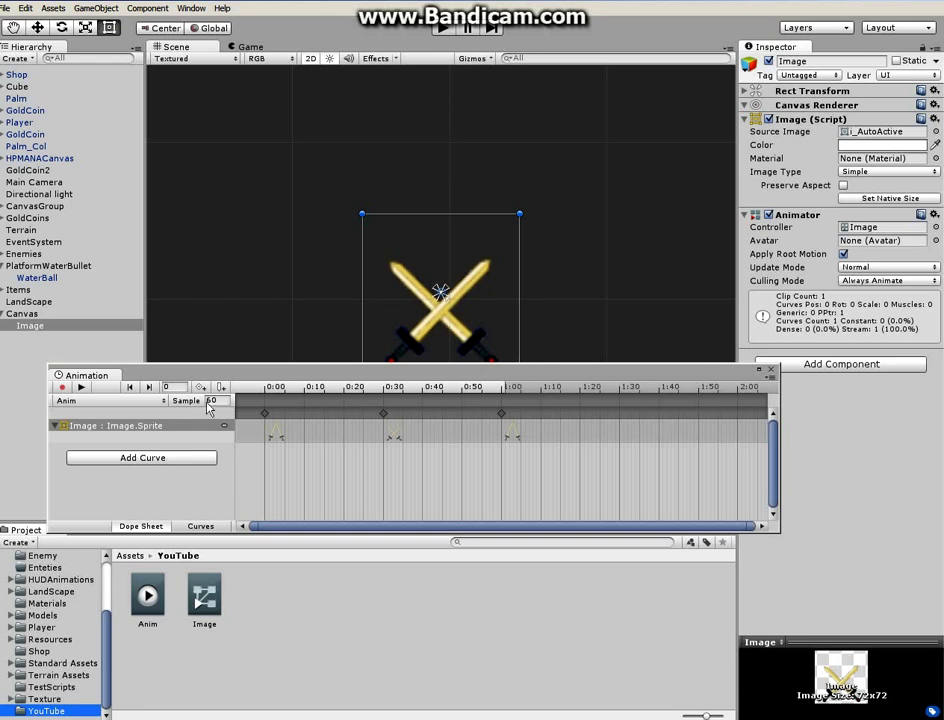
drag(237, 377, 273, 373)
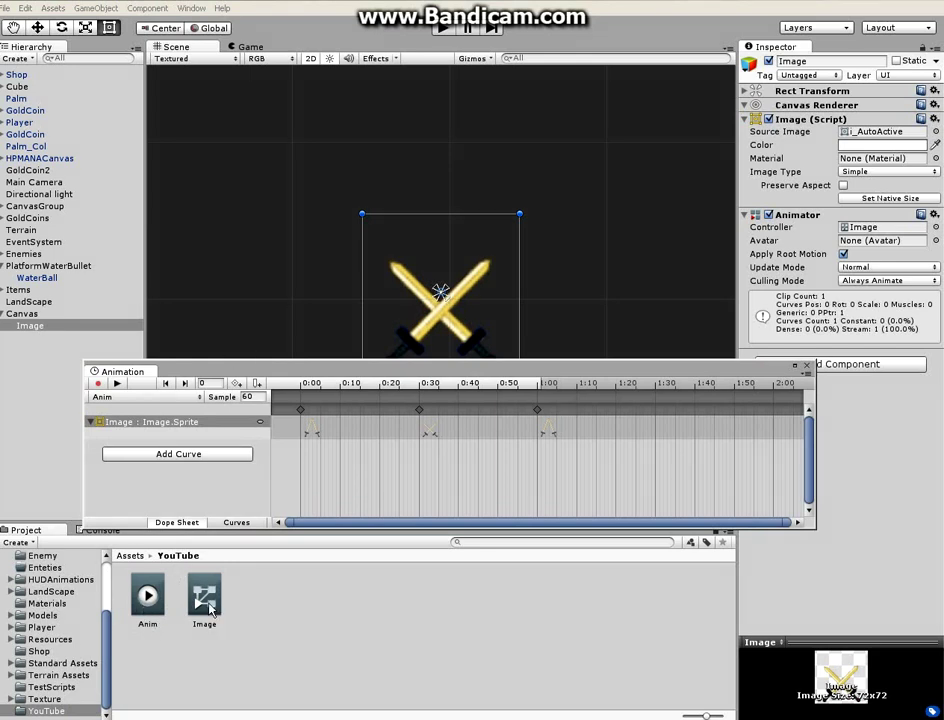
click(148, 597)
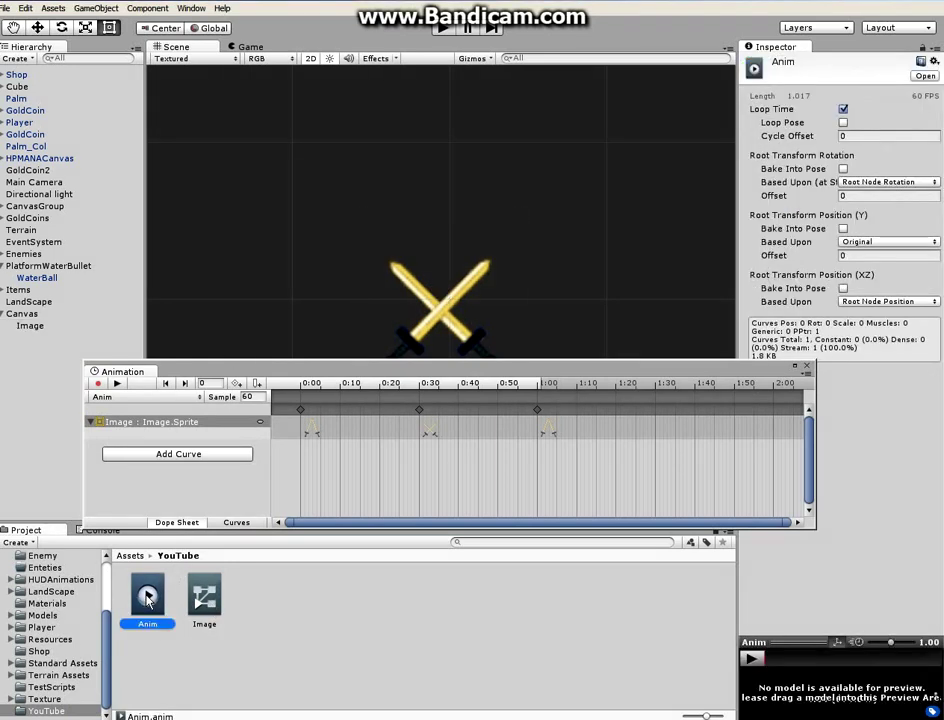
click(808, 368)
click(808, 367)
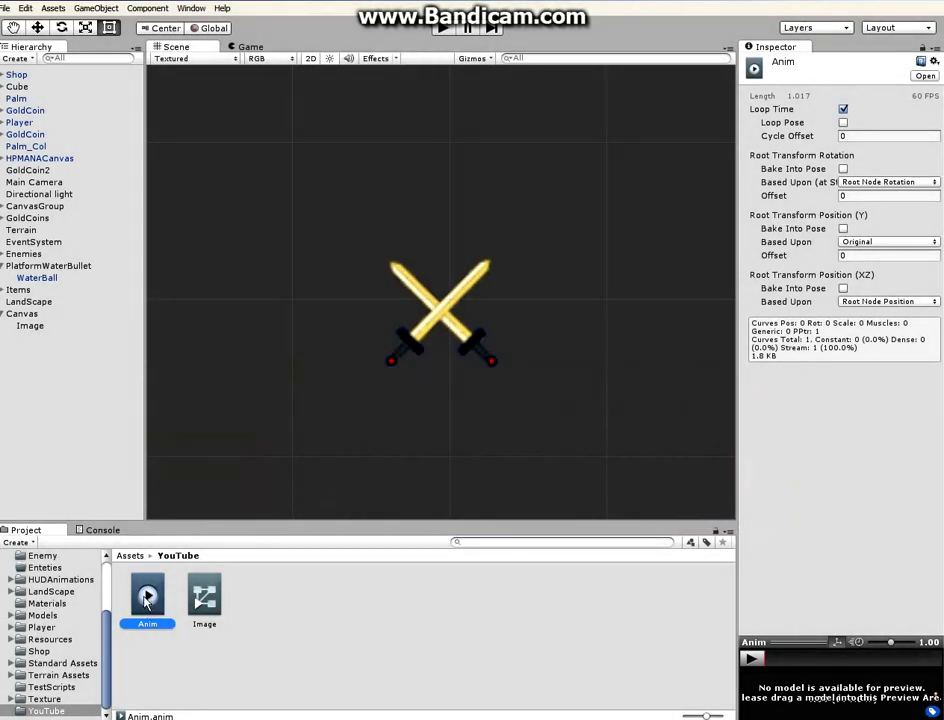
click(205, 599)
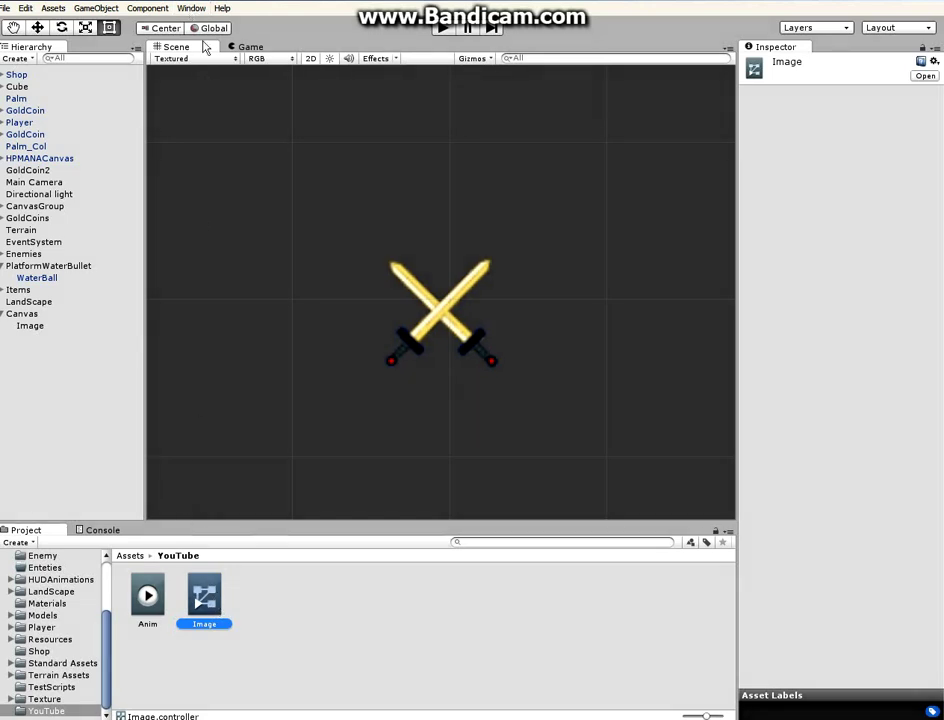
Open the Animator window and move Any State to the left of the Anim node
click(190, 8)
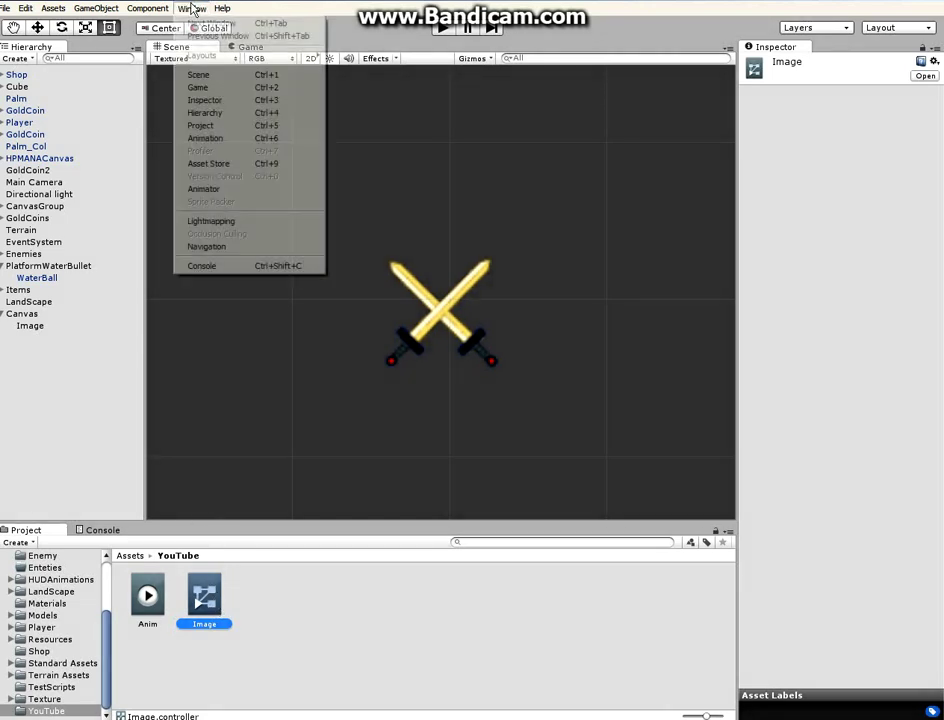
click(212, 190)
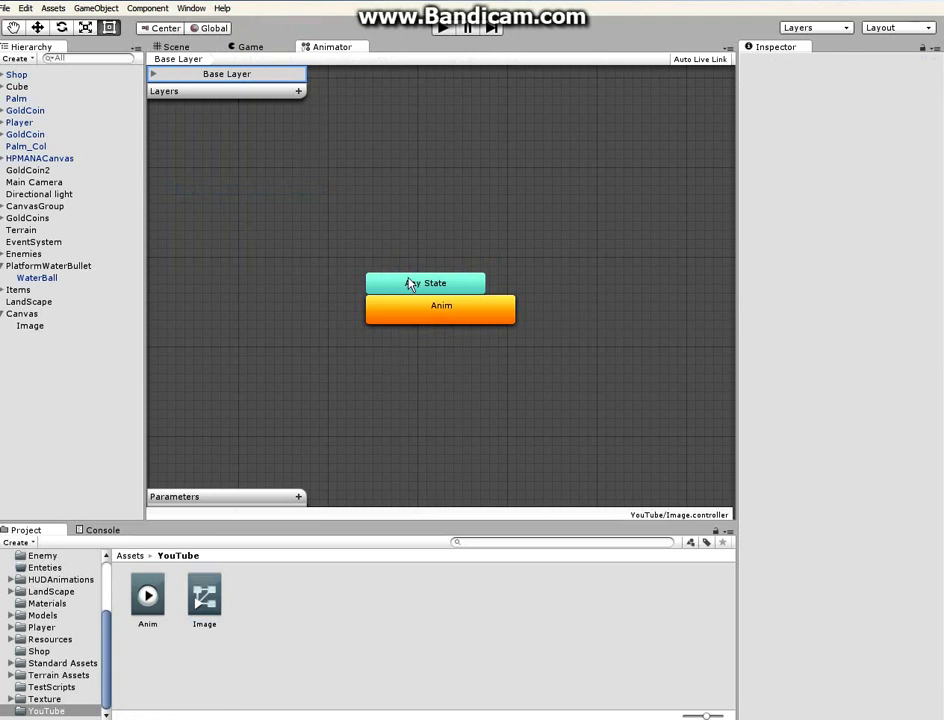
drag(409, 282, 439, 225)
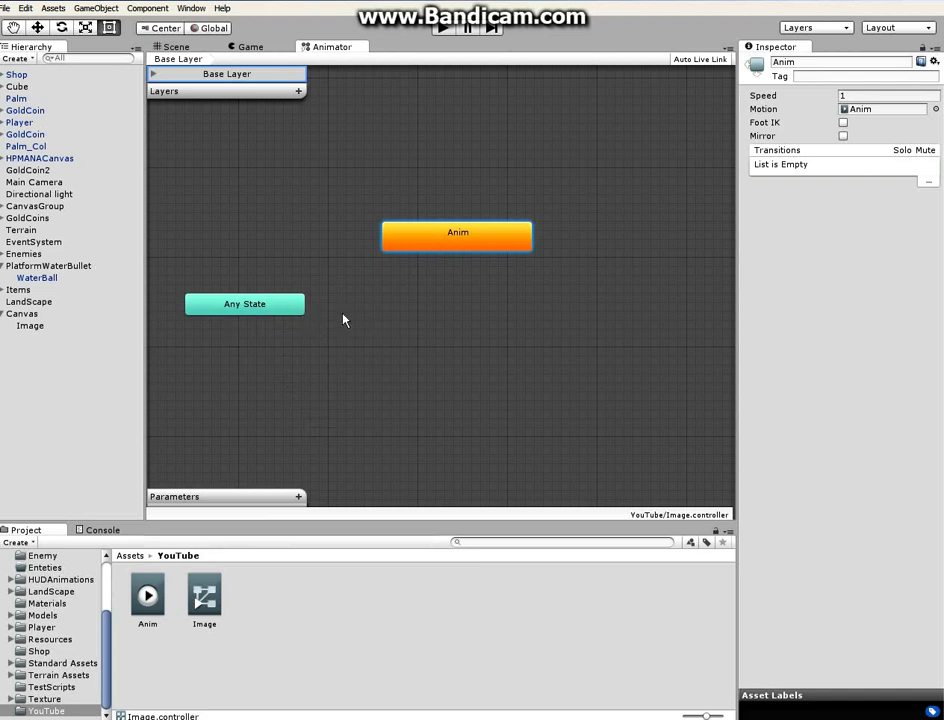
drag(248, 310, 242, 299)
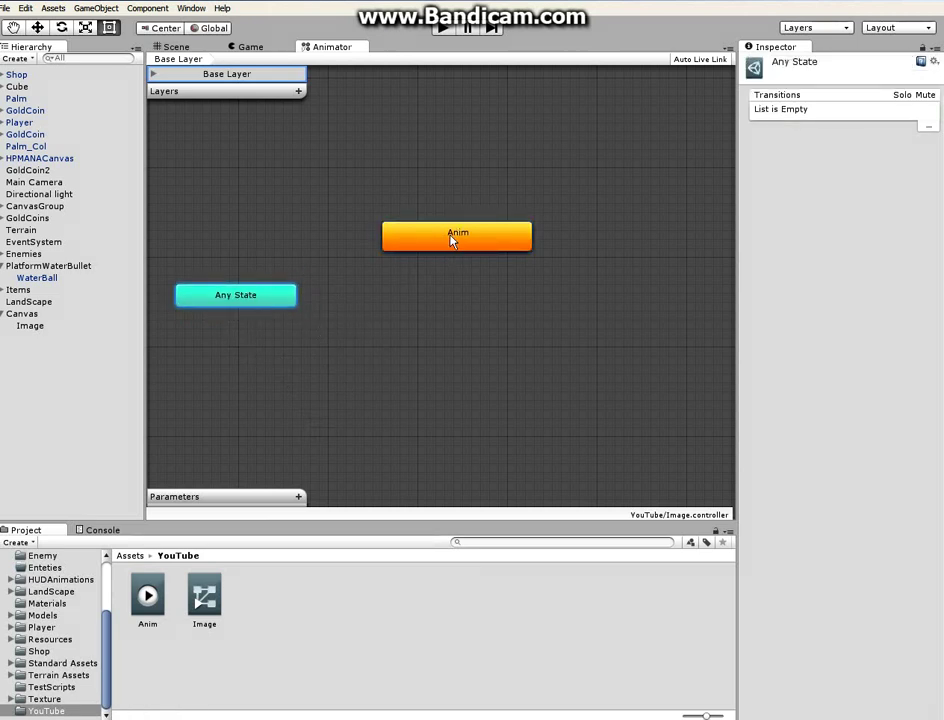
mouse_move(451, 240)
mouse_down()
mouse_move(451, 250)
mouse_move(449, 240)
mouse_up()
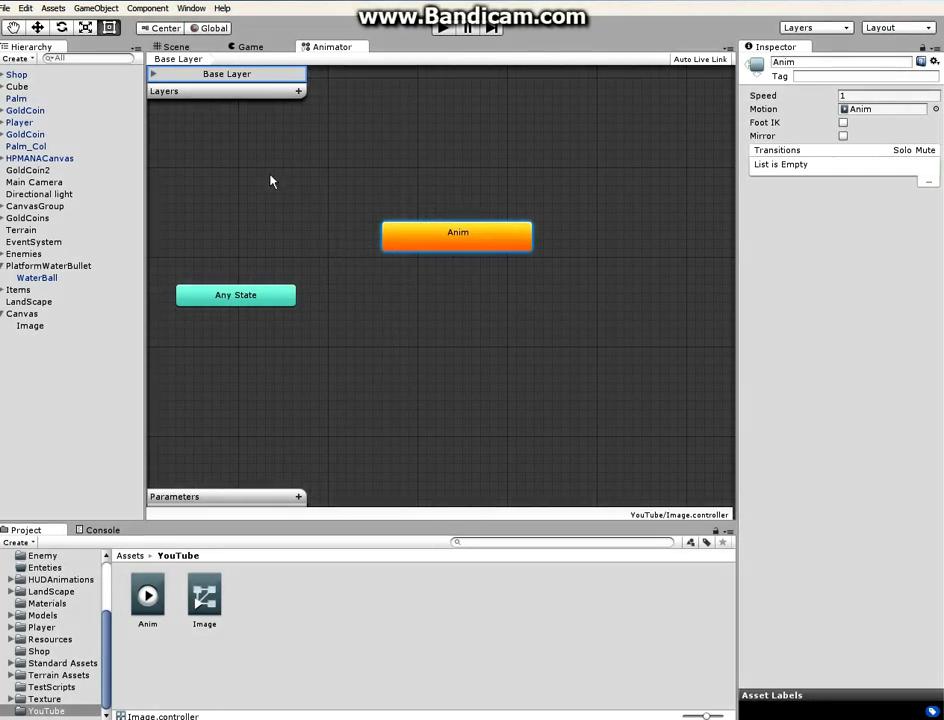
With Image selected, open the Animation window and create a new clip, naming it Empty
click(193, 9)
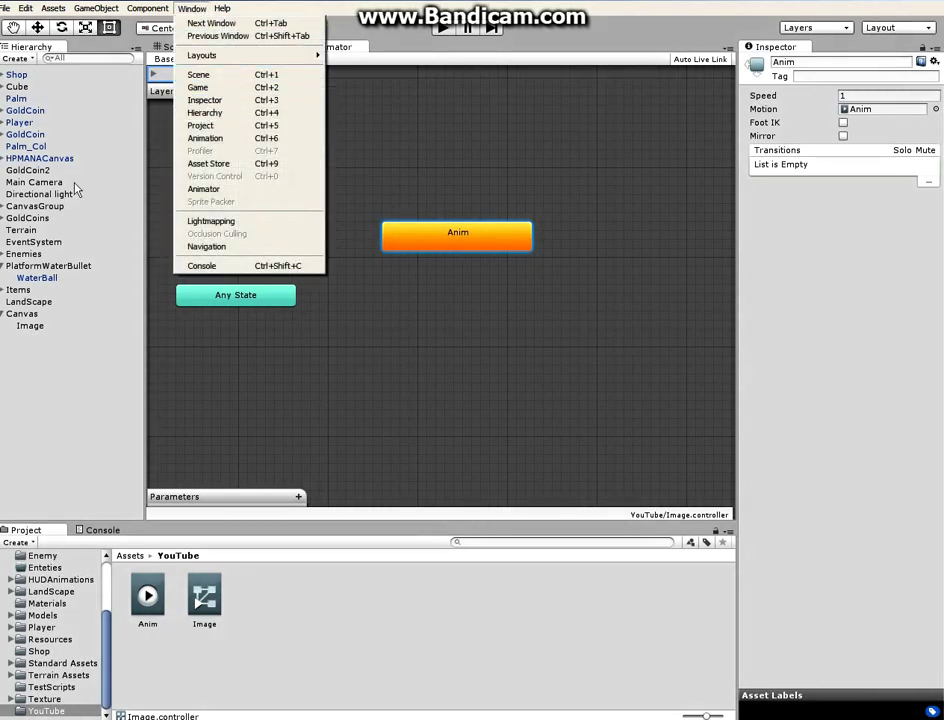
click(28, 327)
click(190, 9)
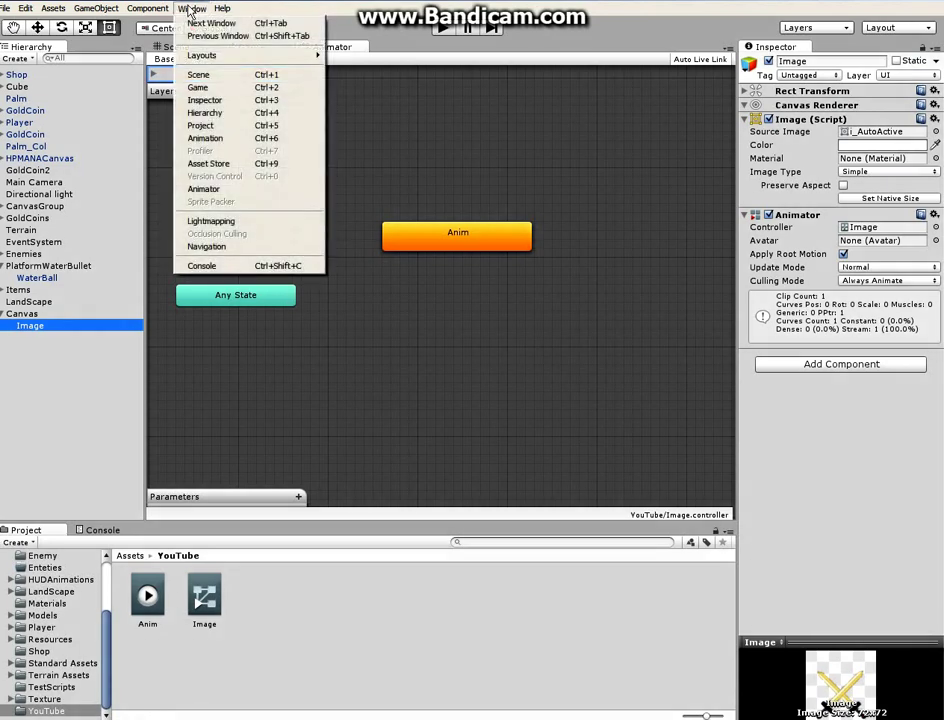
click(208, 138)
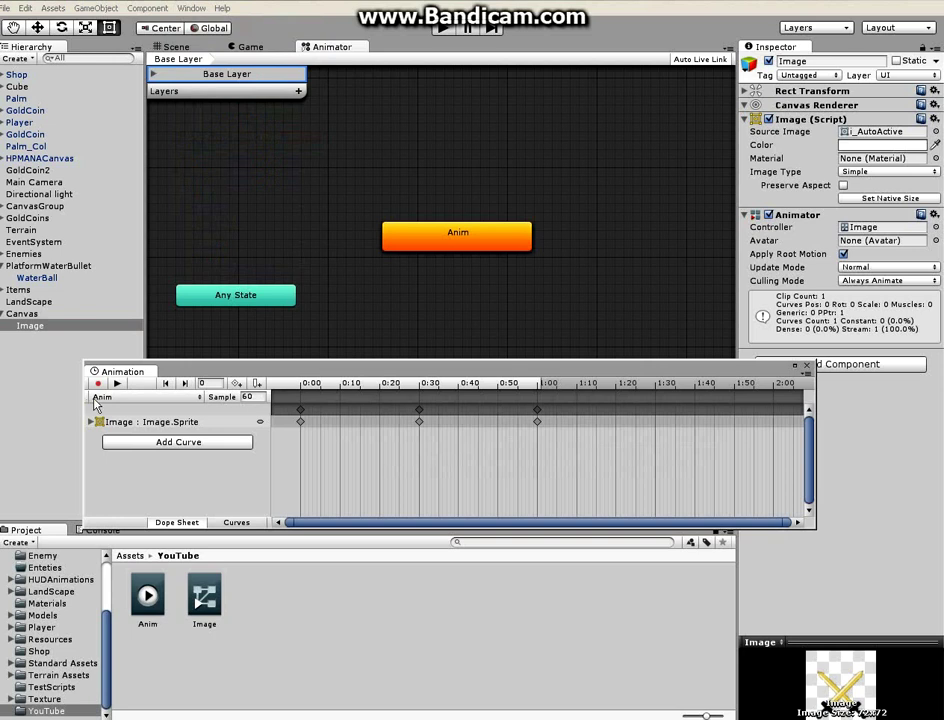
click(153, 401)
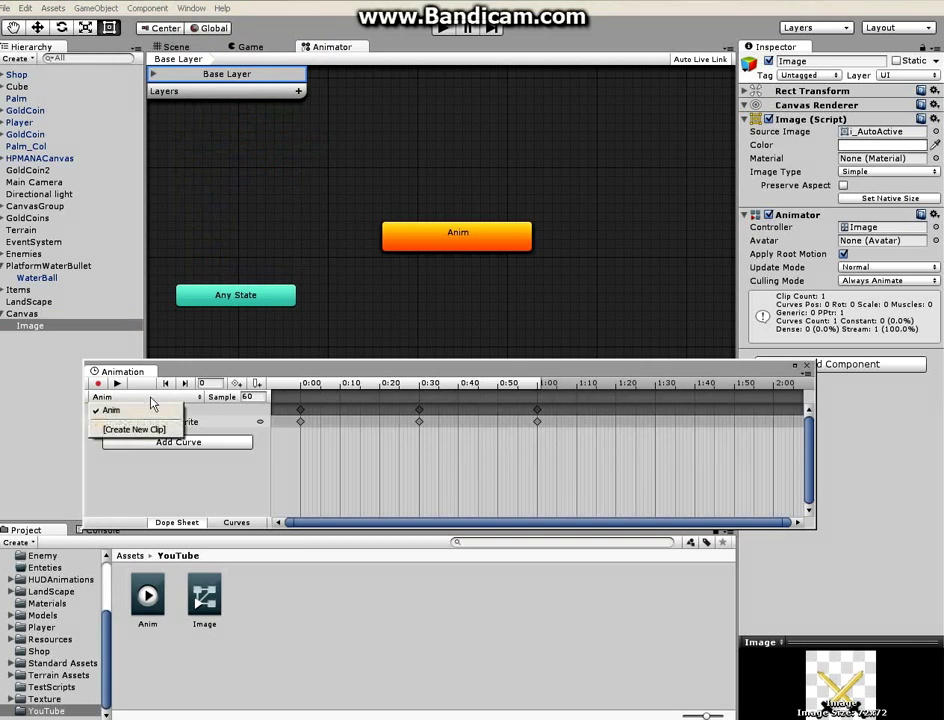
click(107, 430)
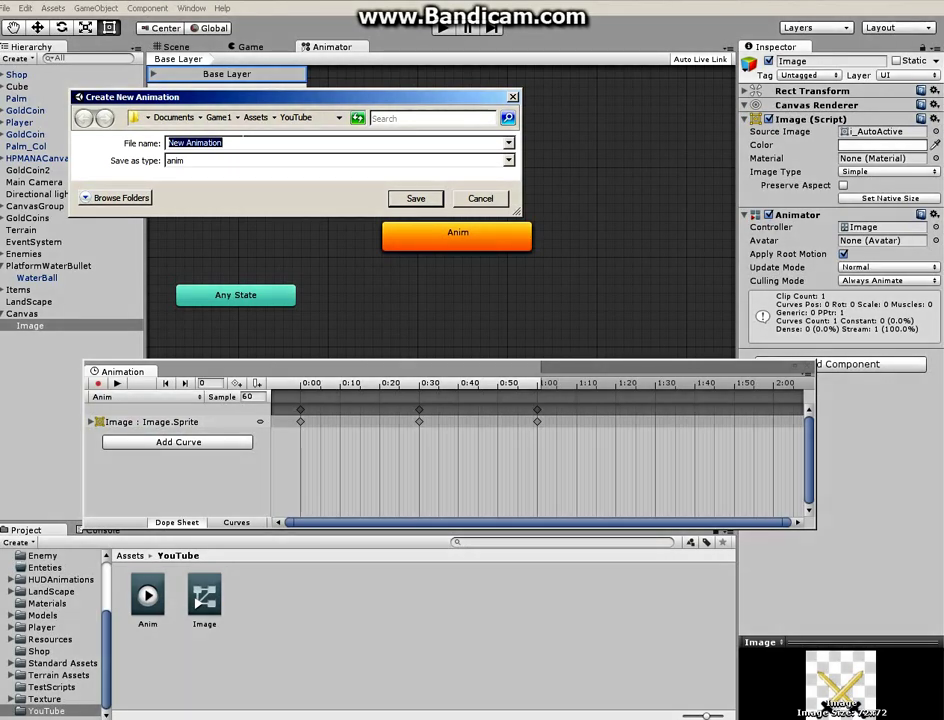
text(E)
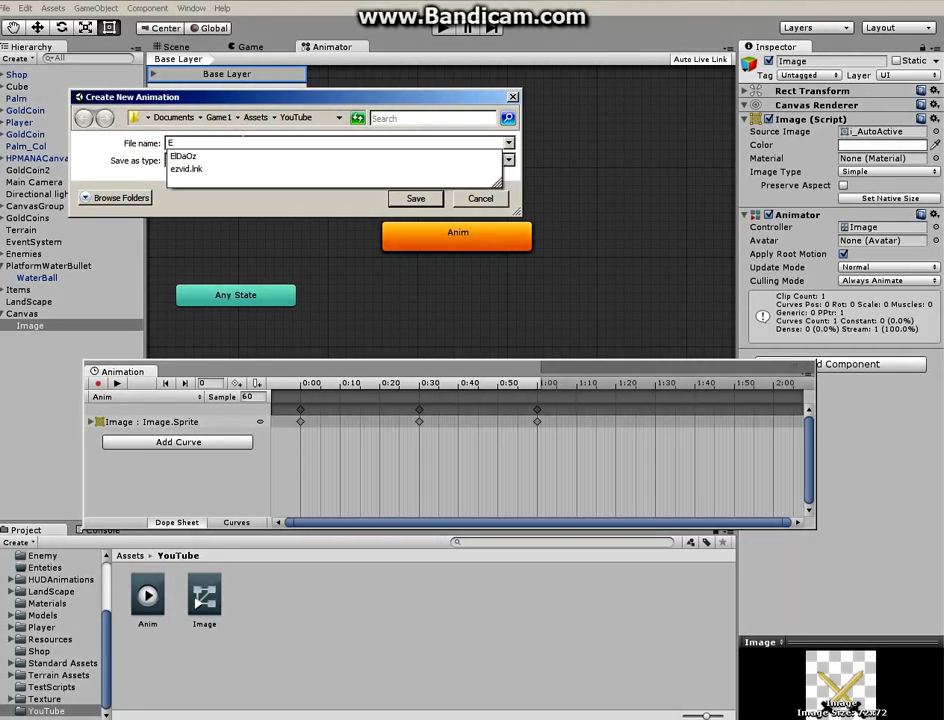
text(mpty)
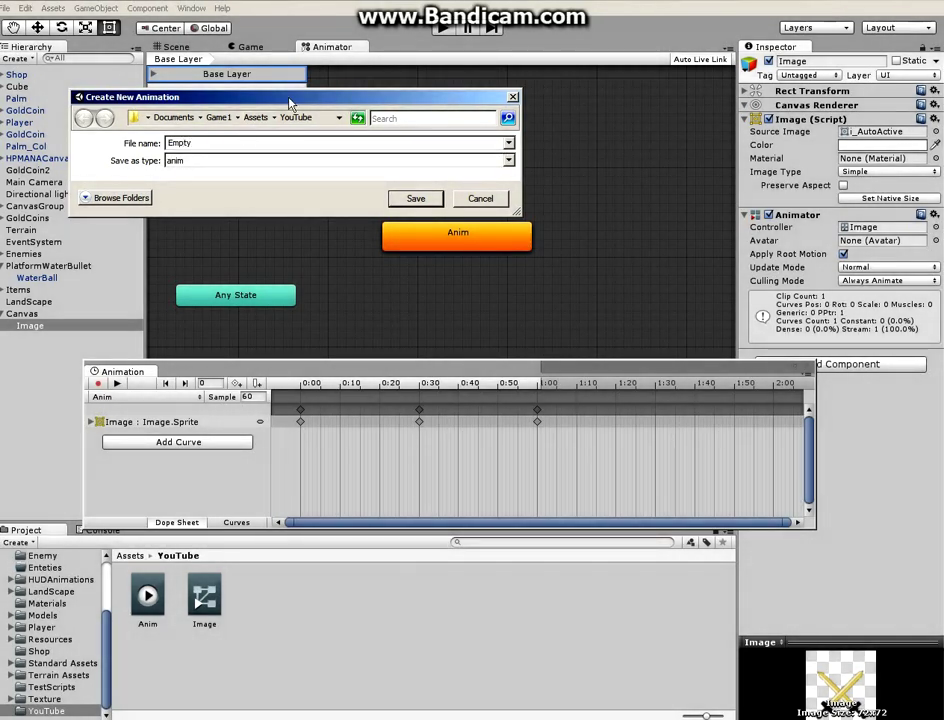
Save the clip as Empty and switch the timeline to the Empty clip
click(411, 200)
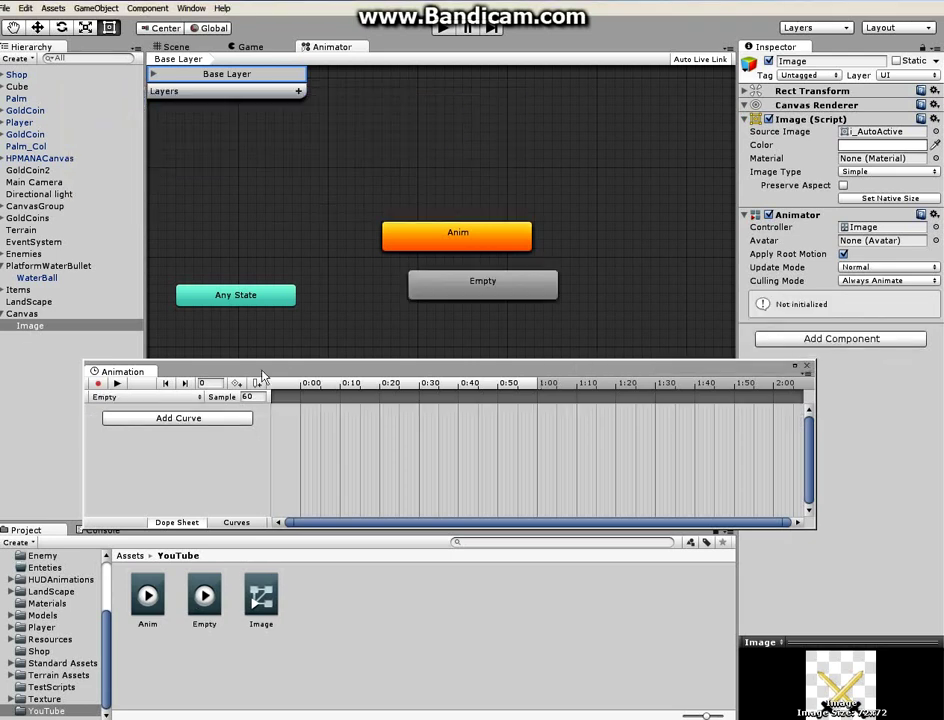
click(177, 397)
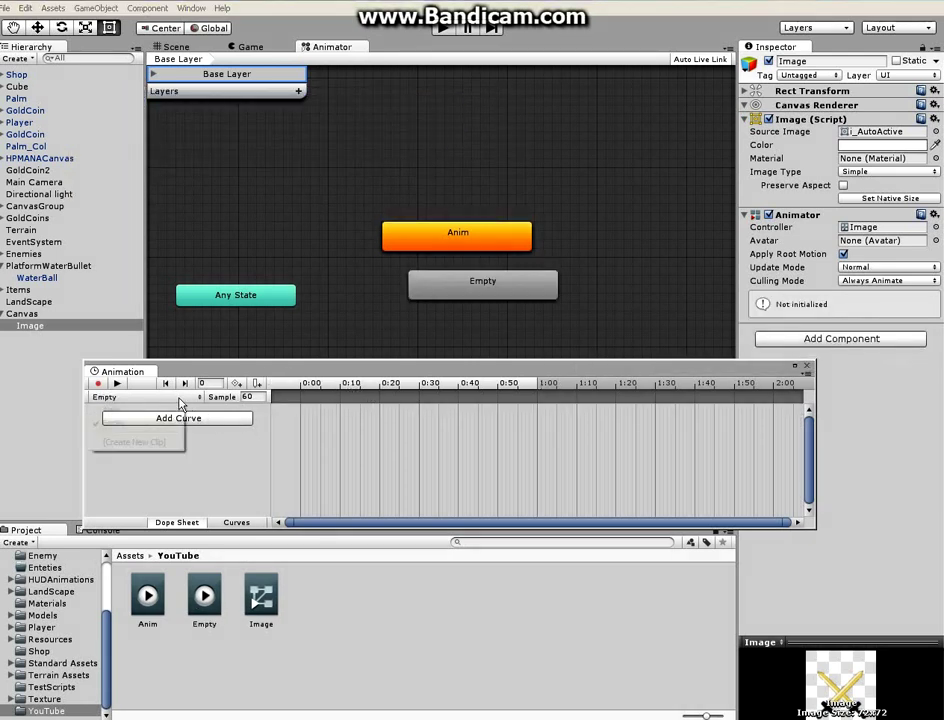
click(118, 411)
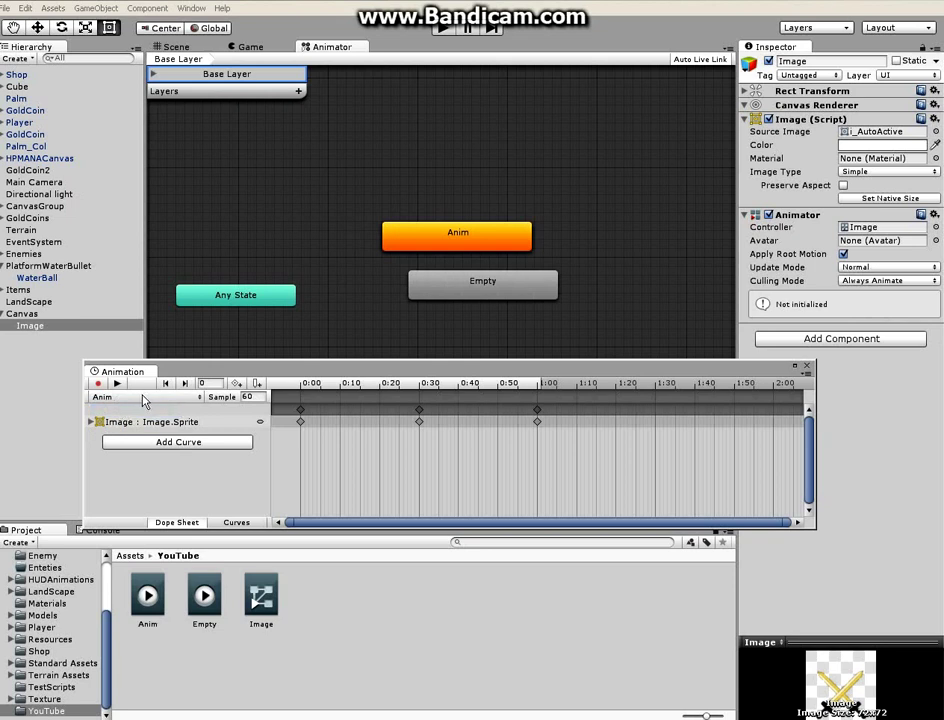
click(420, 419)
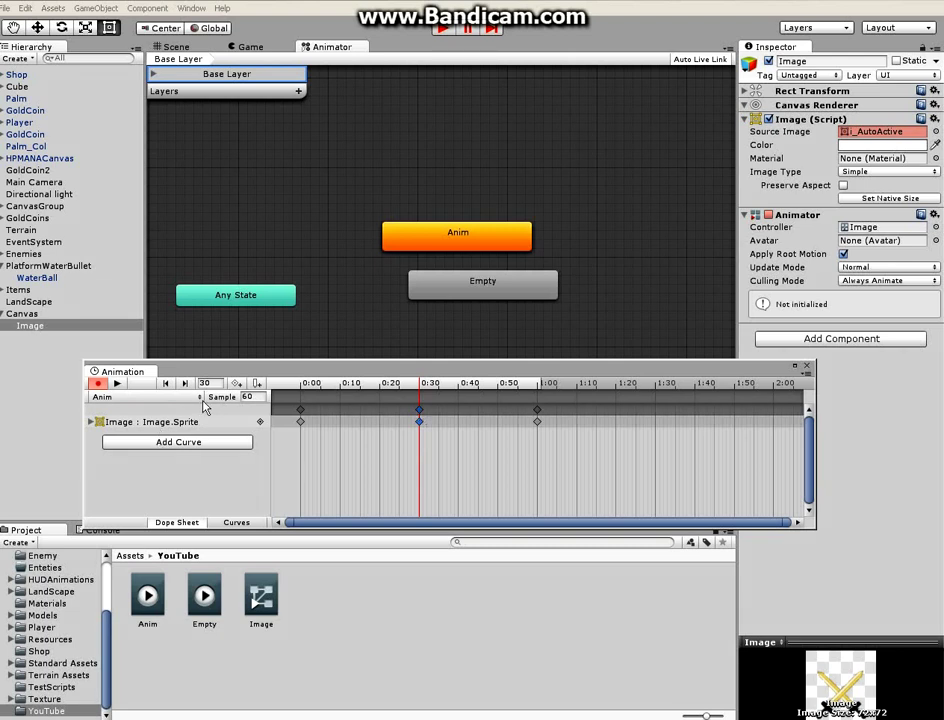
click(150, 397)
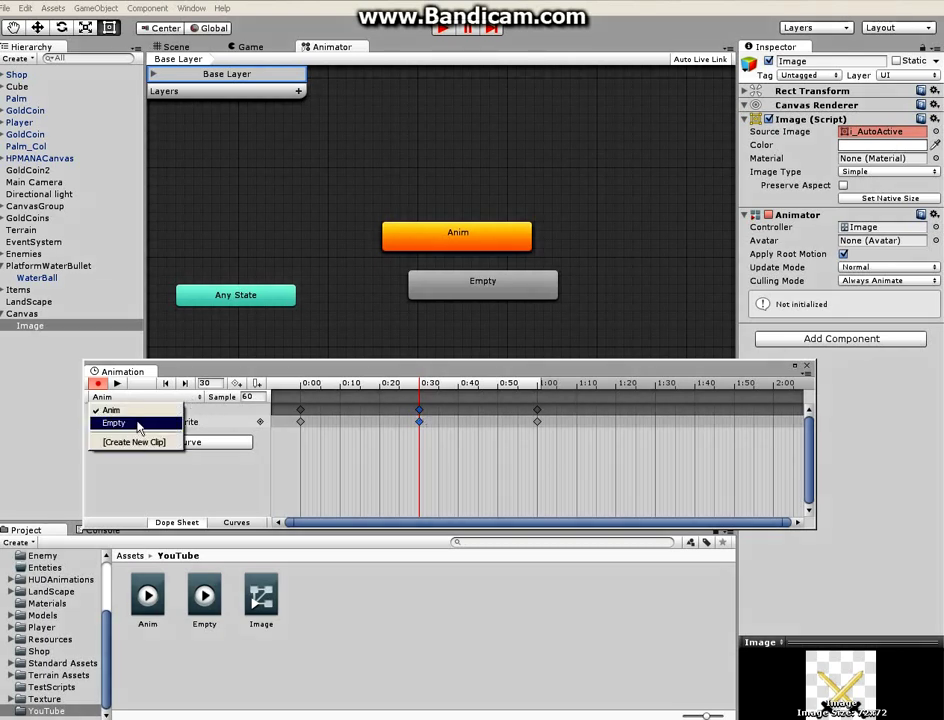
click(137, 423)
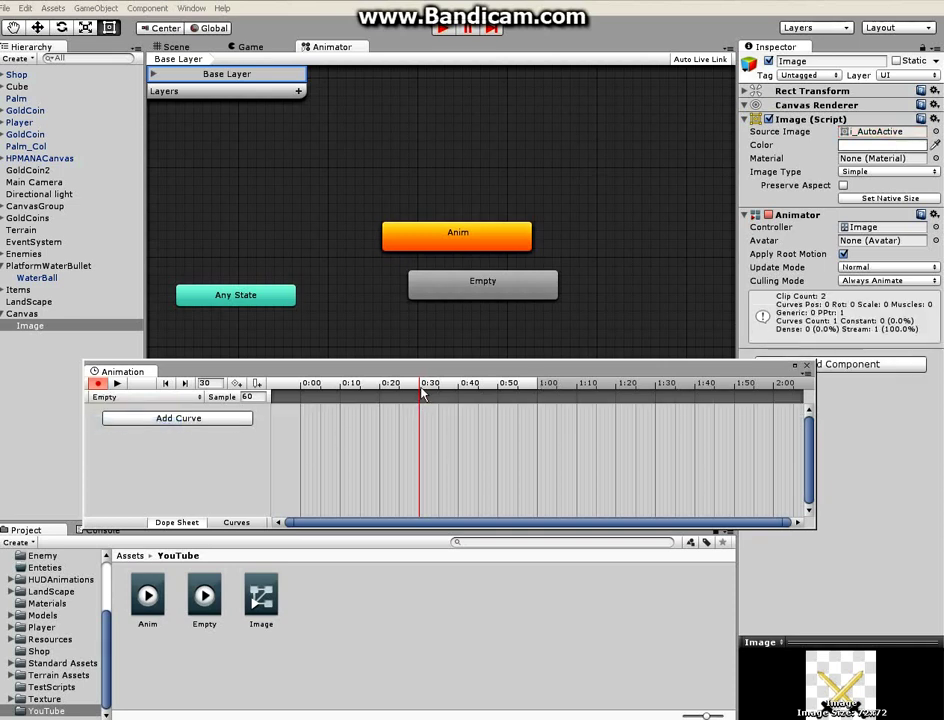
Delete the Empty clip's 1:00 and 0:00 sprite keys and move the 0:30 key to 0:00
drag(415, 384, 300, 396)
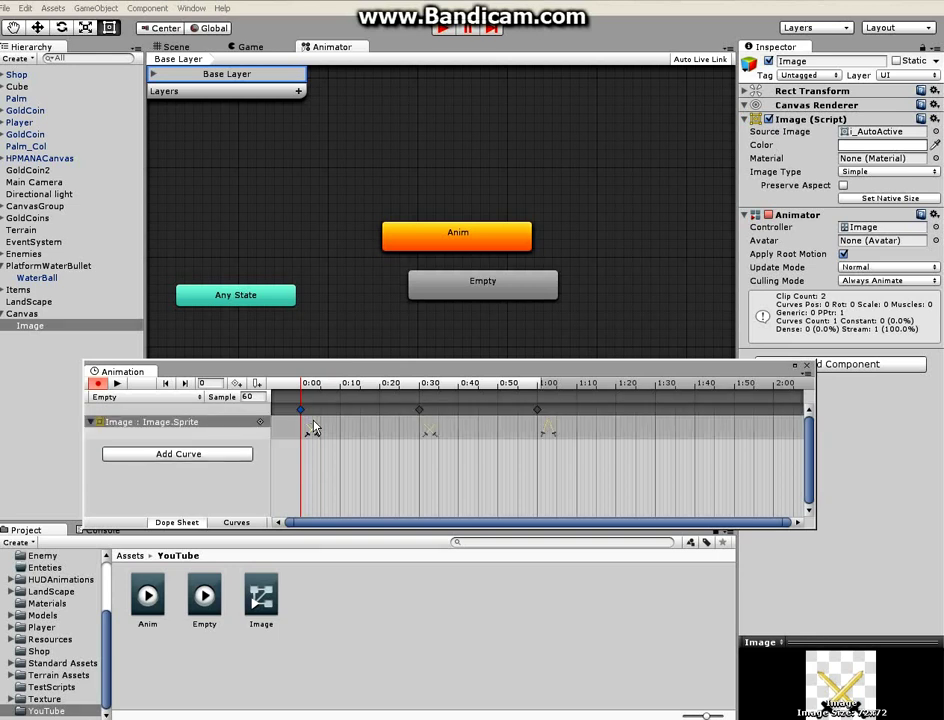
click(538, 411)
right_click(538, 411)
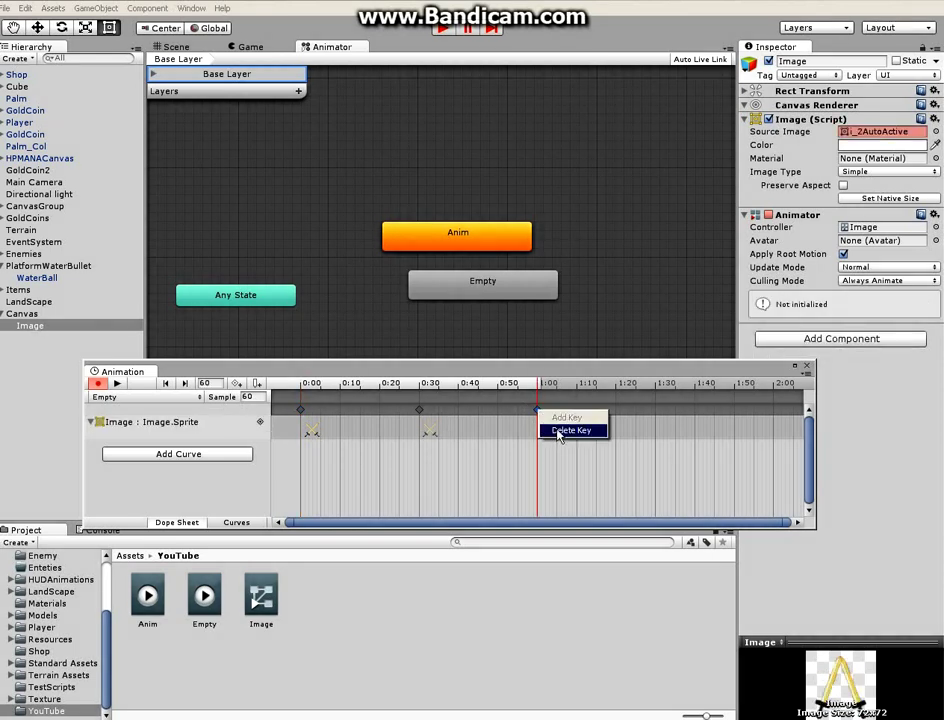
click(560, 431)
click(420, 412)
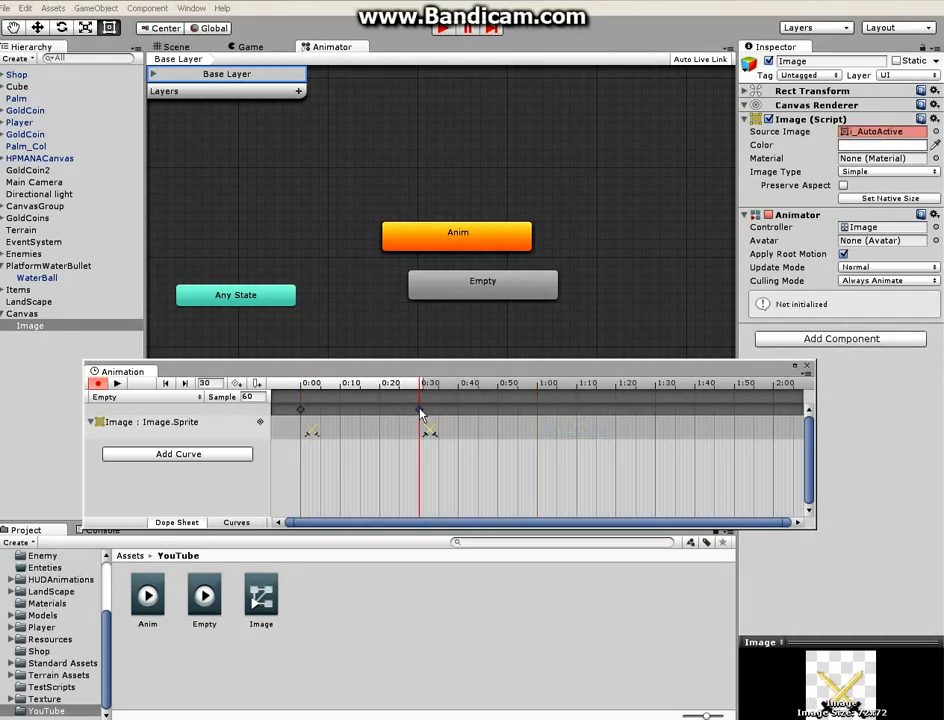
click(301, 411)
right_click(302, 412)
click(330, 427)
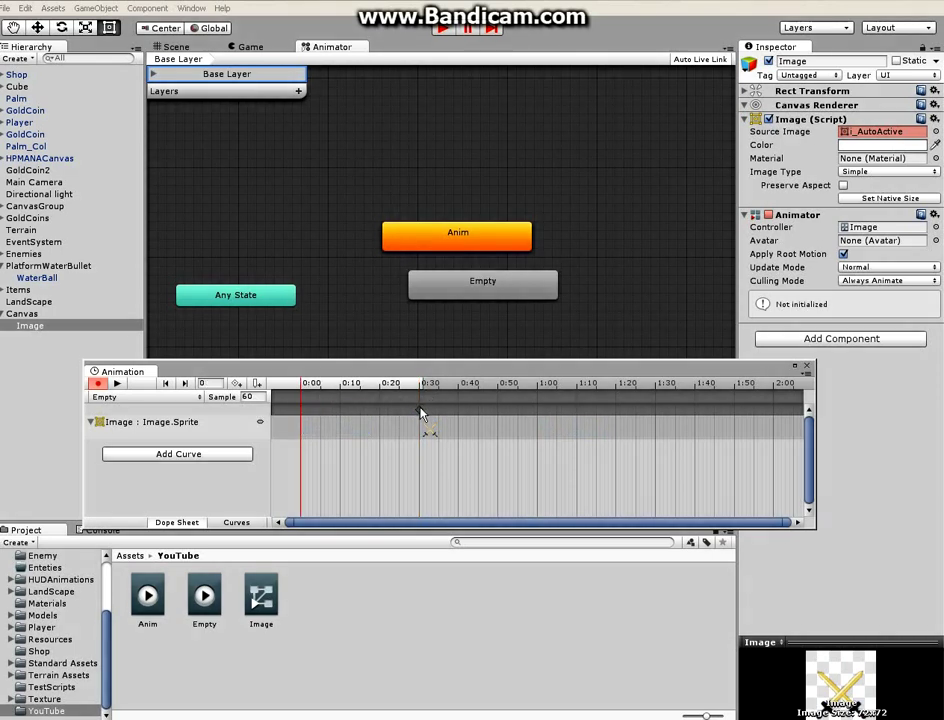
drag(420, 410, 301, 411)
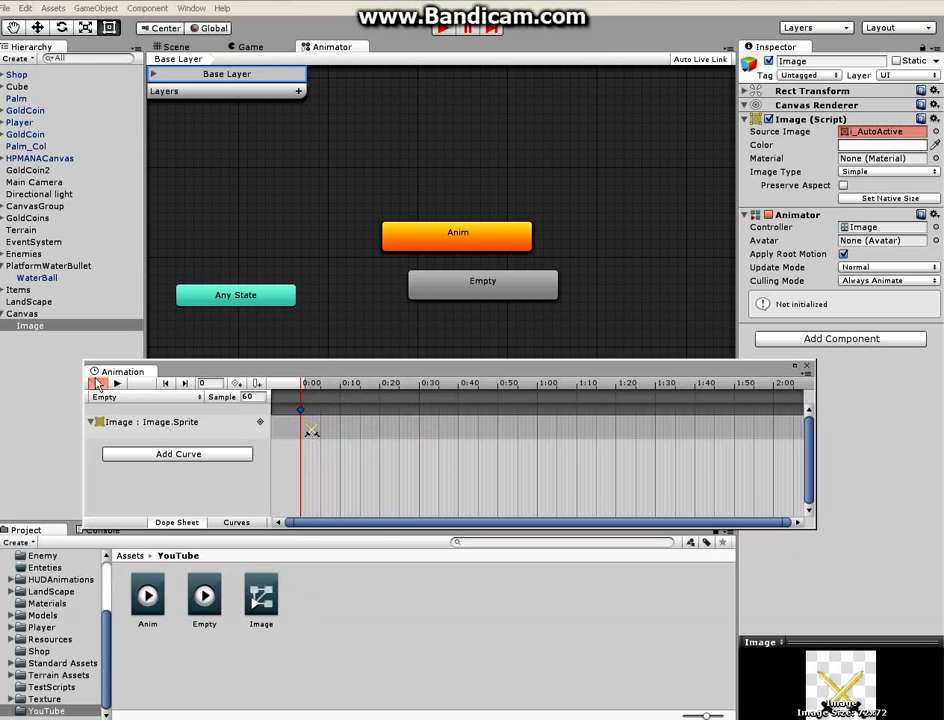
Close the Animation window, place Empty above Anim, and set Empty as the default state
click(807, 365)
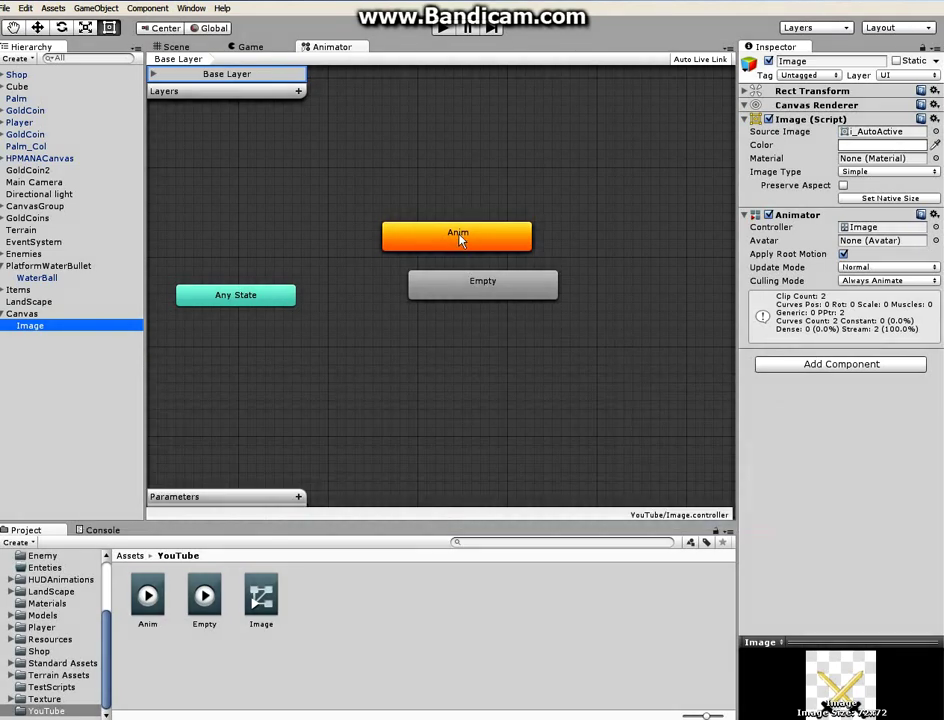
drag(463, 244, 473, 379)
drag(482, 288, 454, 284)
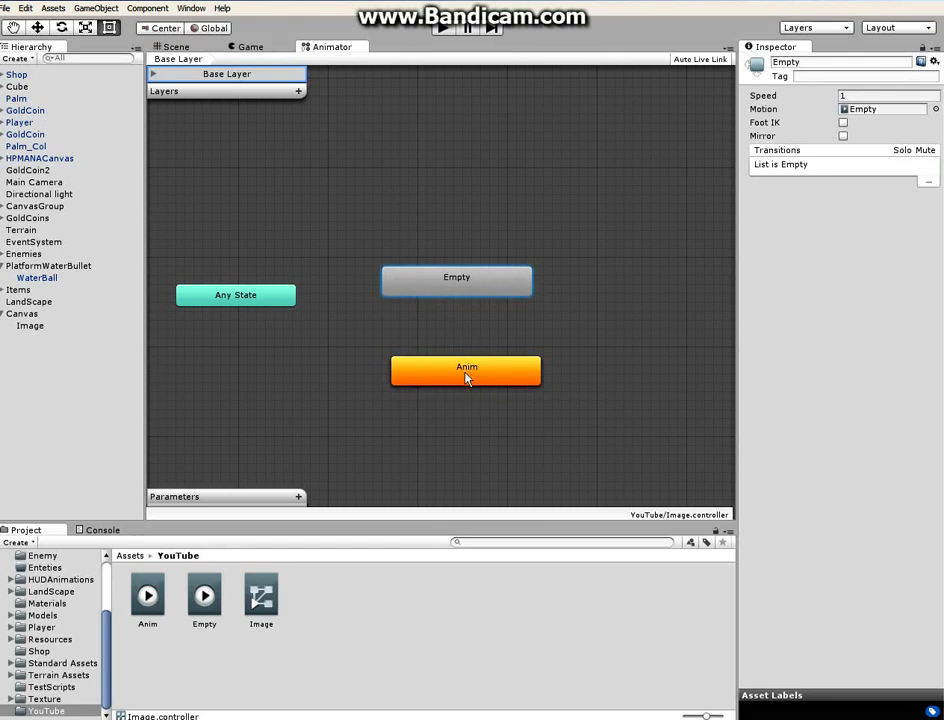
right_click(454, 279)
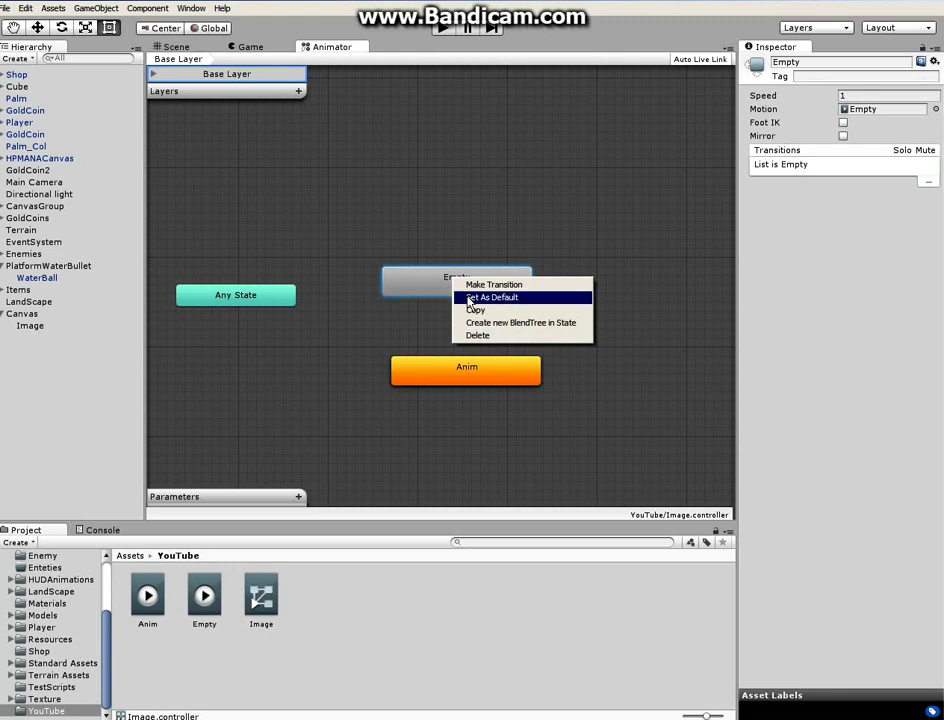
right_click(422, 278)
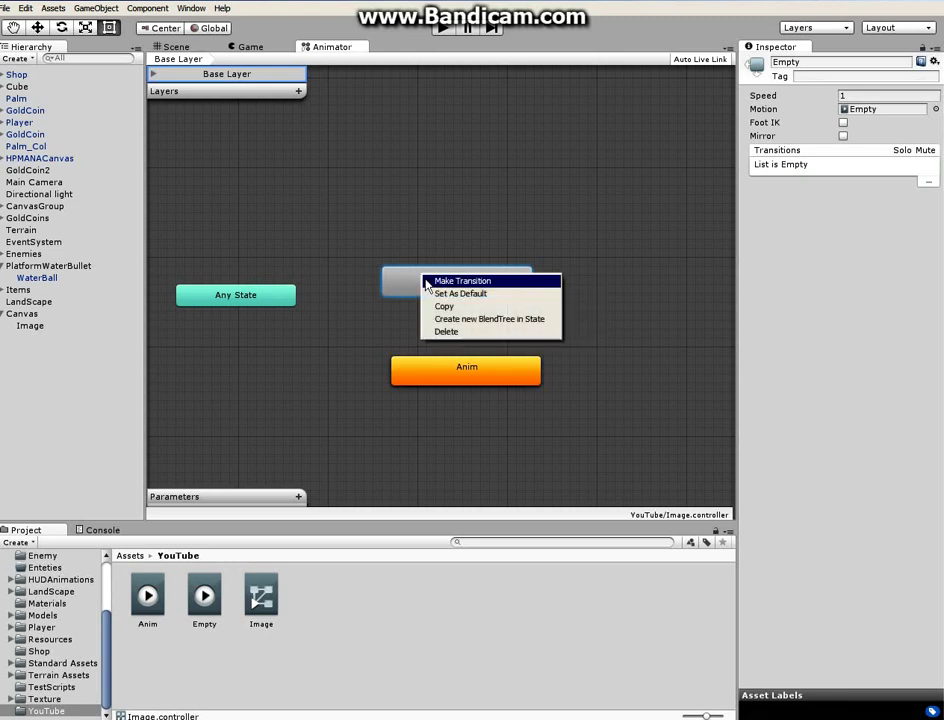
click(444, 296)
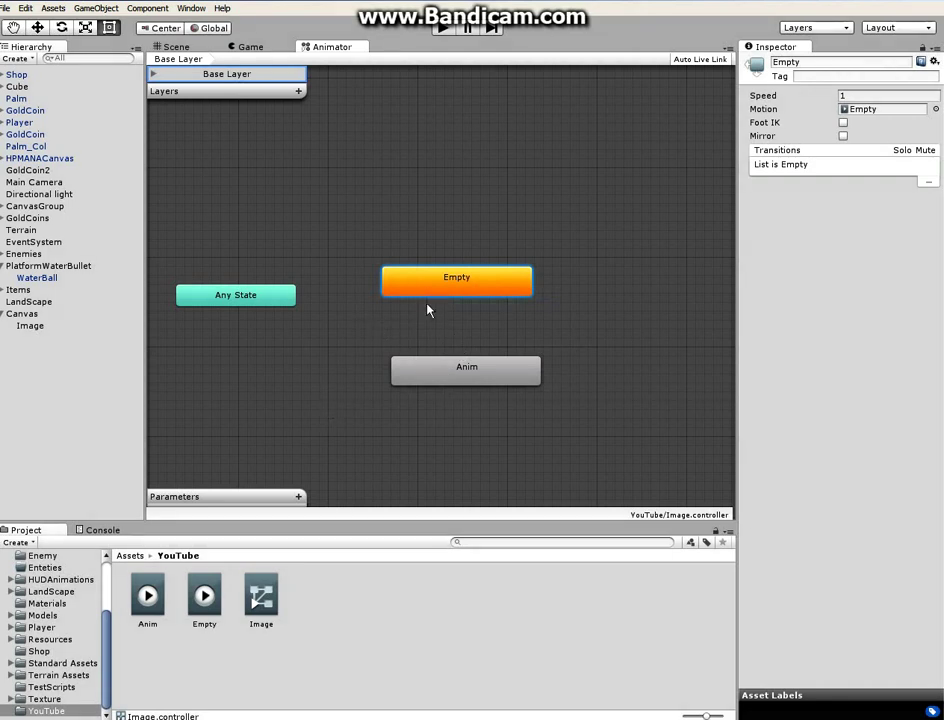
Create a transition from the Empty state to the Anim state
drag(446, 376, 437, 367)
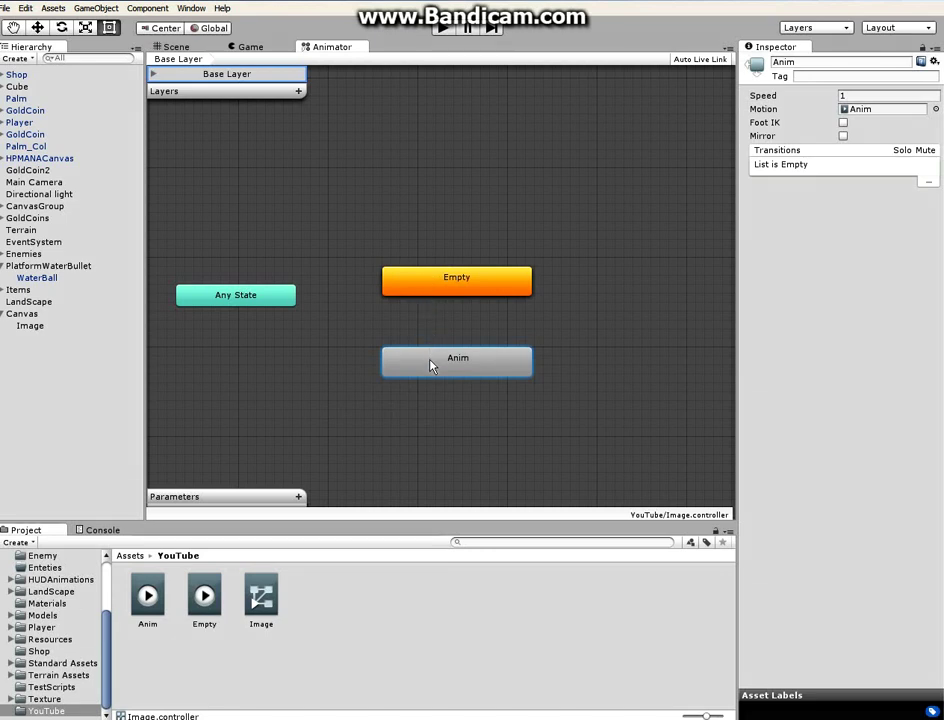
right_click(436, 287)
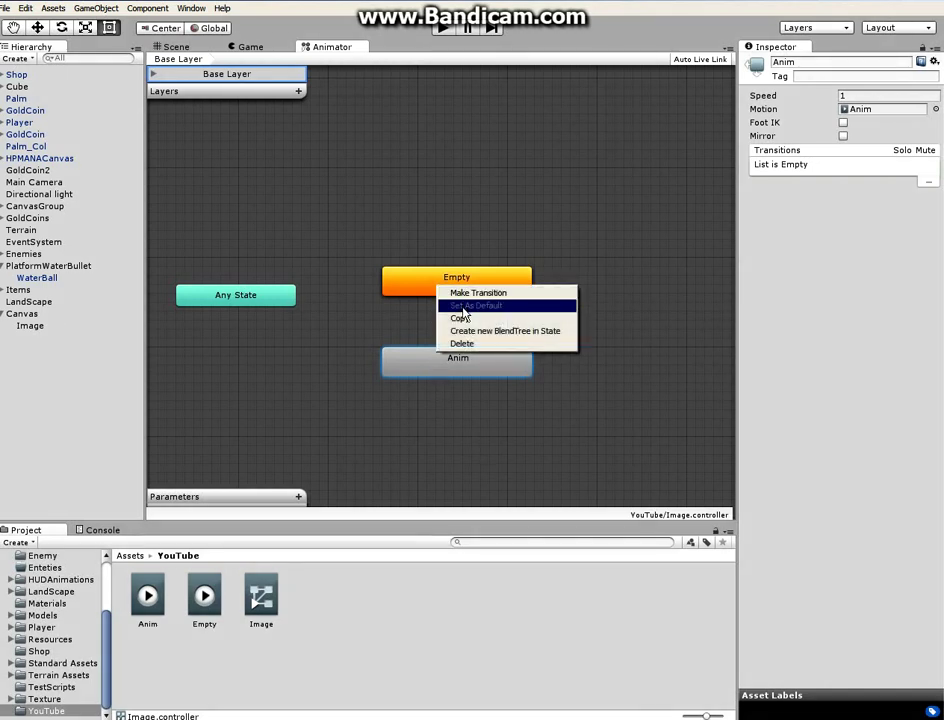
click(428, 289)
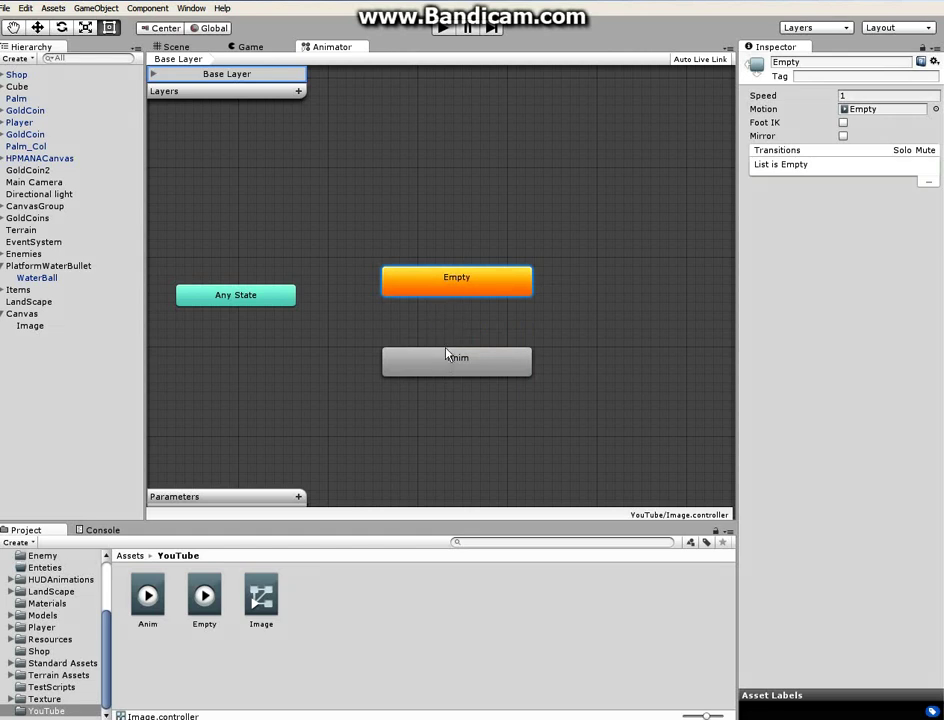
right_click(433, 284)
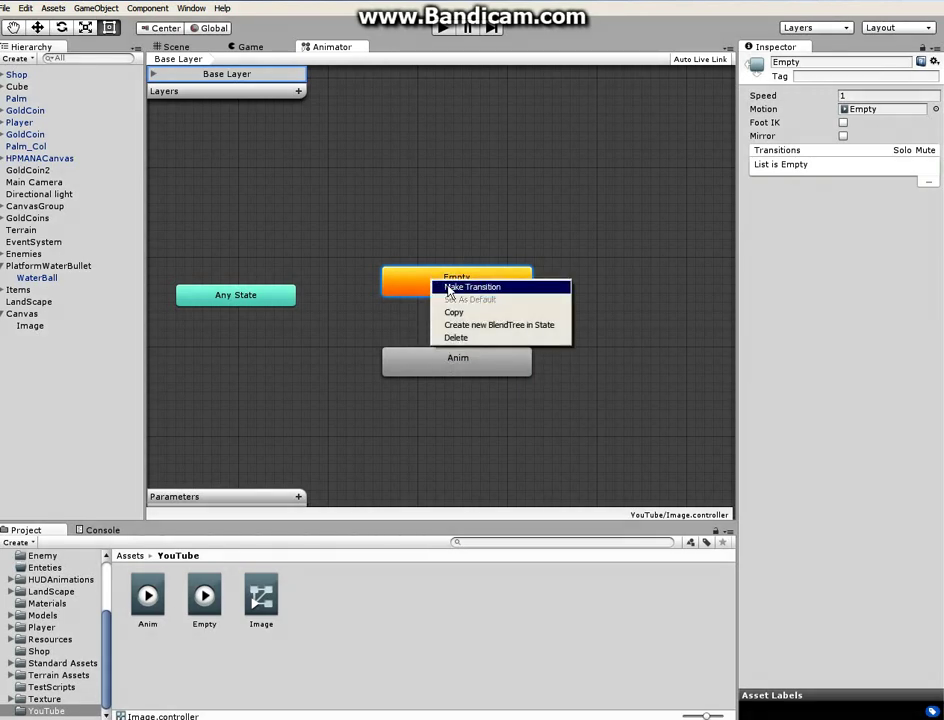
click(449, 289)
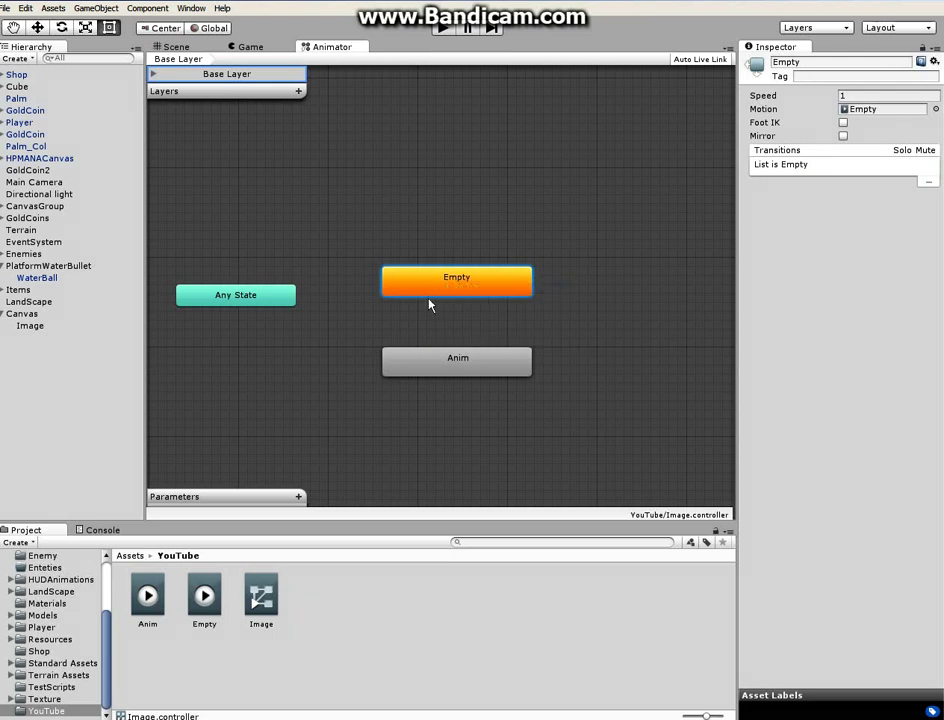
click(450, 366)
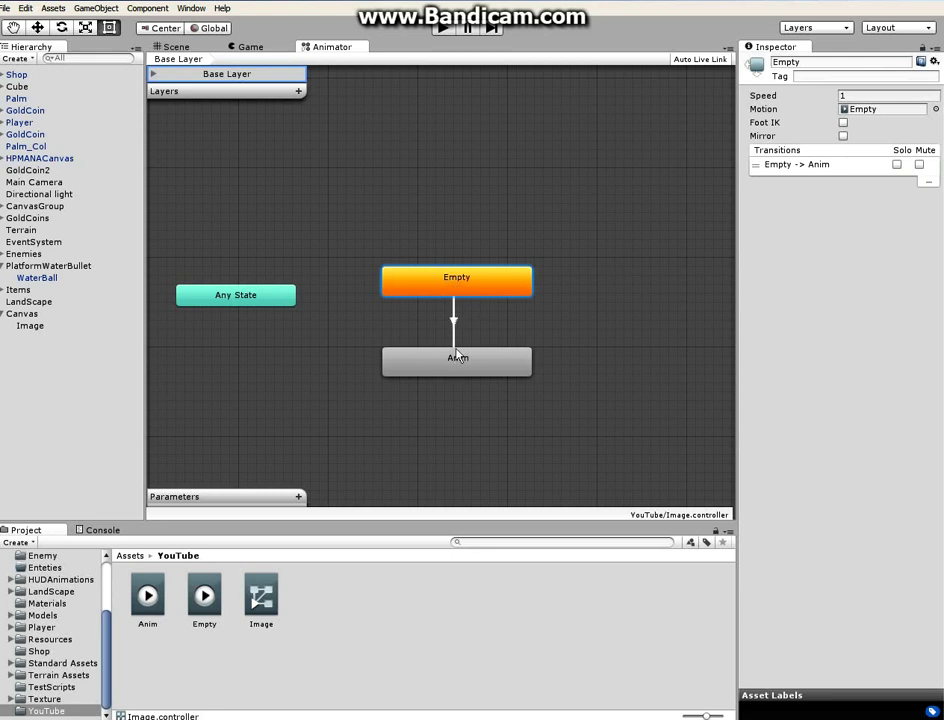
Add a new Bool parameter to the Animator and name it isActive, with a capital A
click(454, 321)
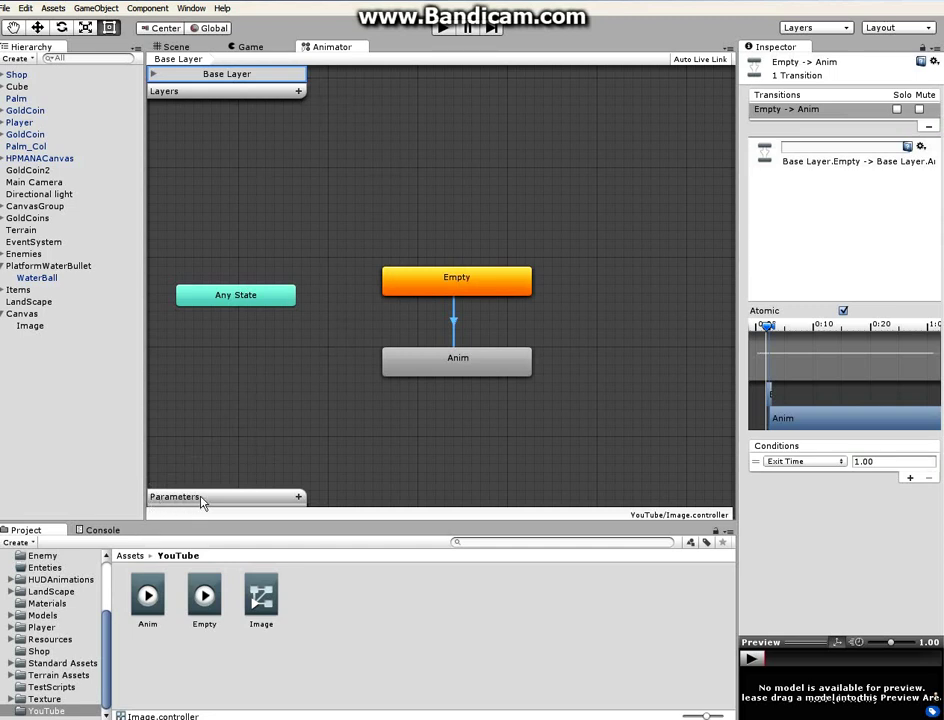
click(298, 497)
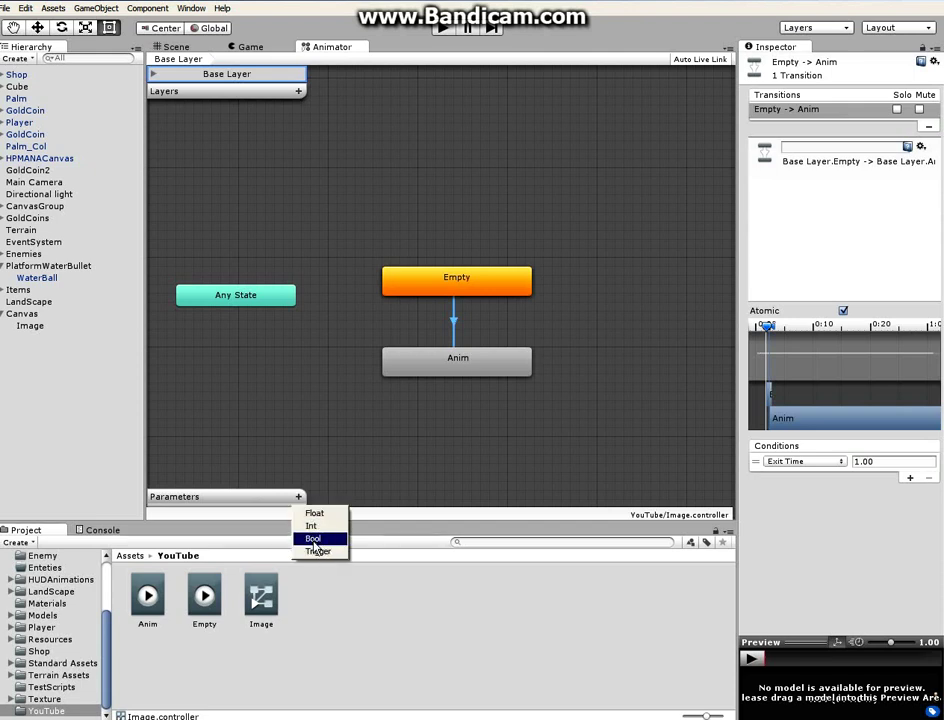
click(314, 539)
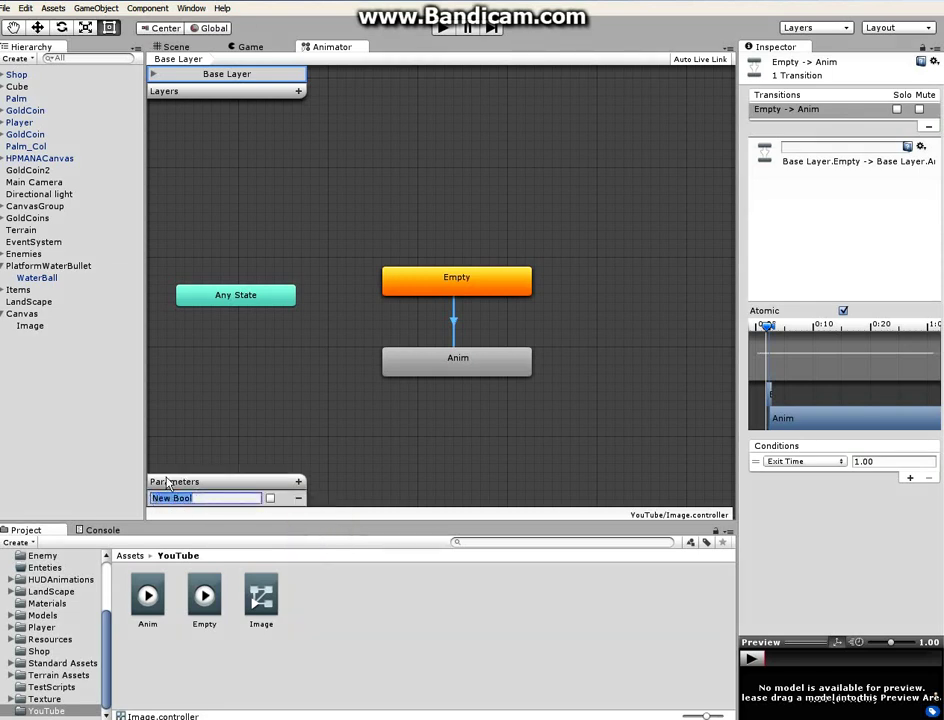
text(isactive)
key(Left)
key(Left)
key(Left)
key(Left)
key(Left)
key(BackSpace)
text(A)
click(373, 462)
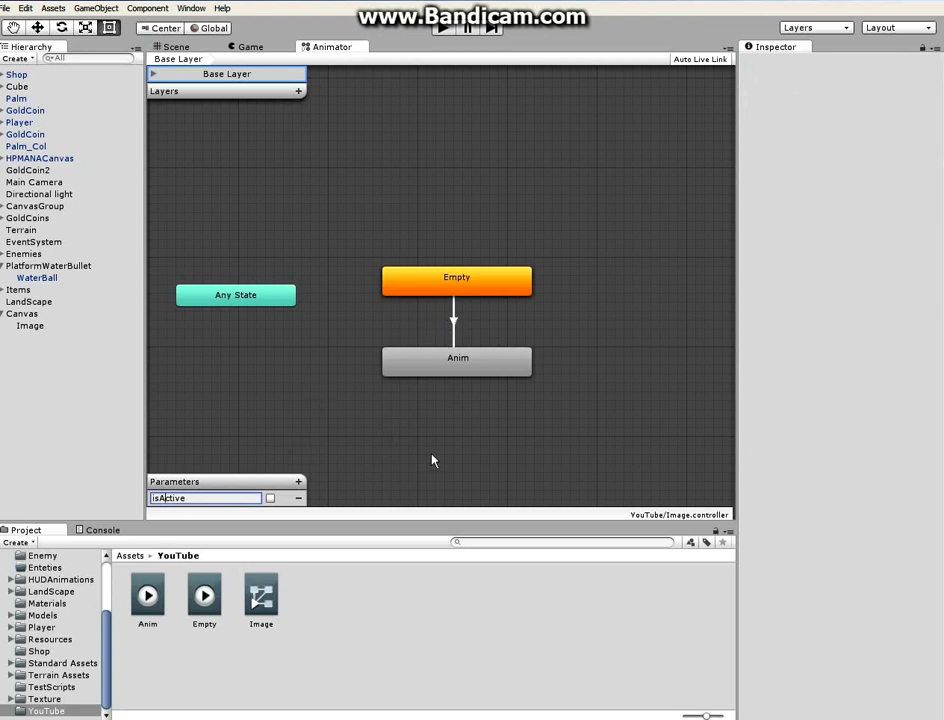
Make a transition from the Anim state back to the Empty state
click(463, 363)
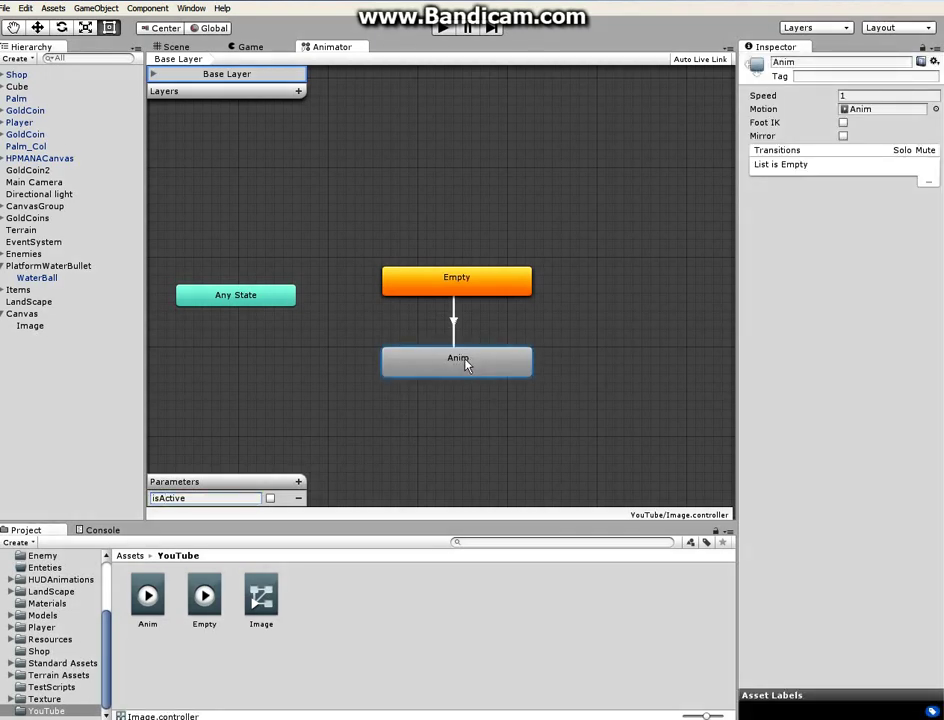
right_click(465, 362)
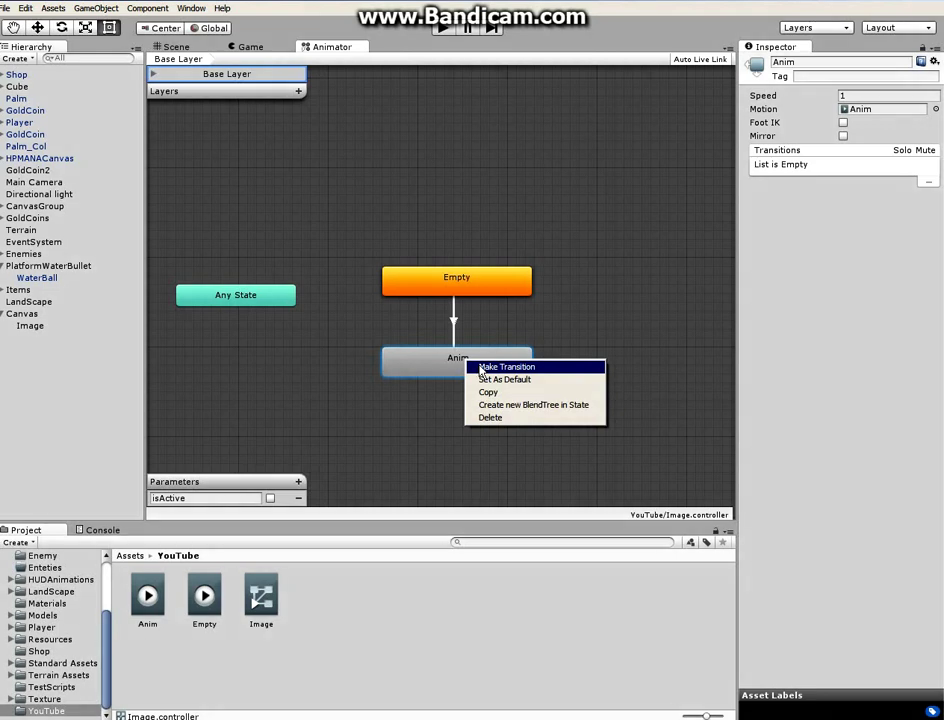
click(481, 367)
click(472, 292)
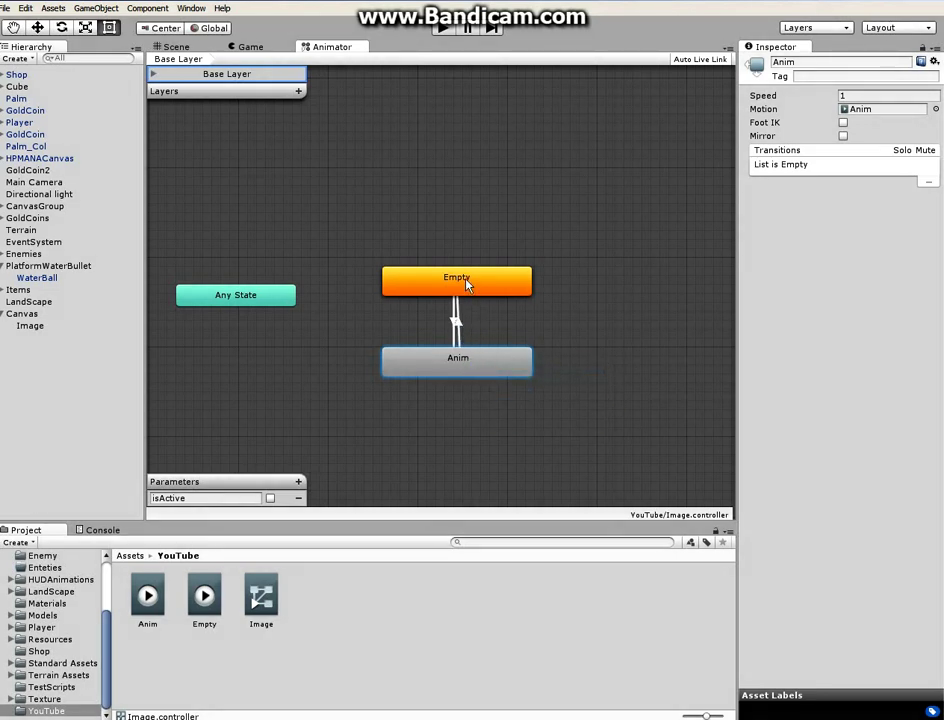
click(466, 286)
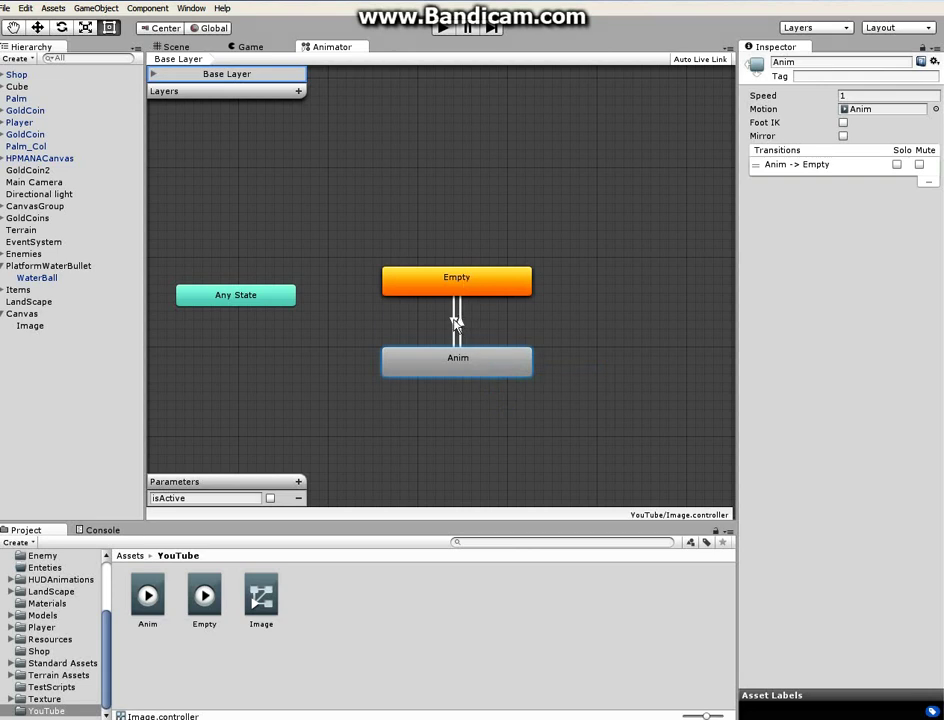
Set the Empty-to-Anim transition's condition to isActive true
click(455, 320)
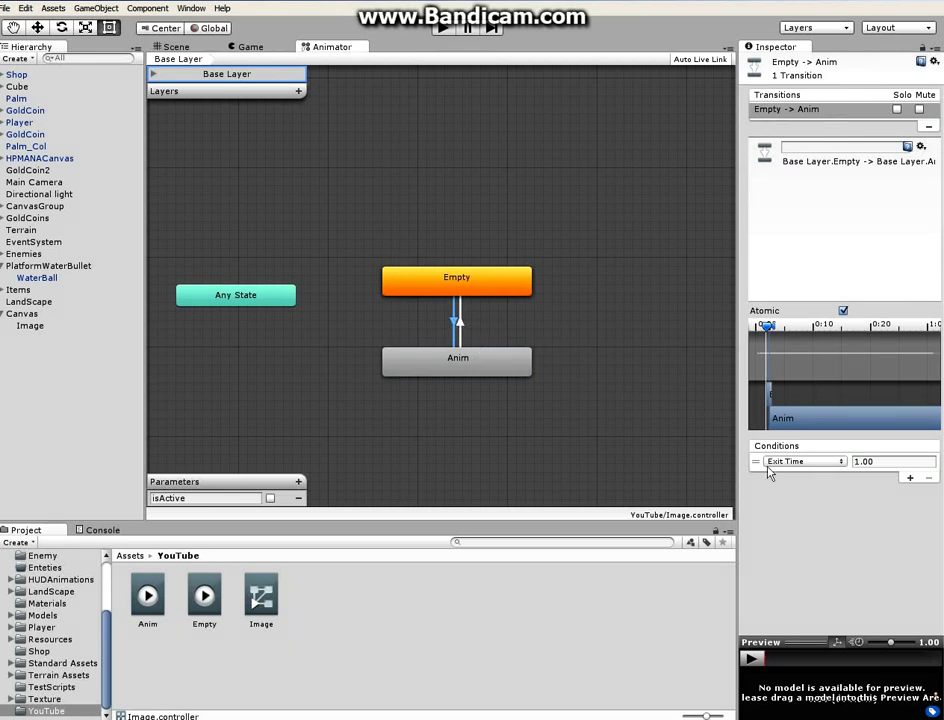
click(834, 462)
click(782, 477)
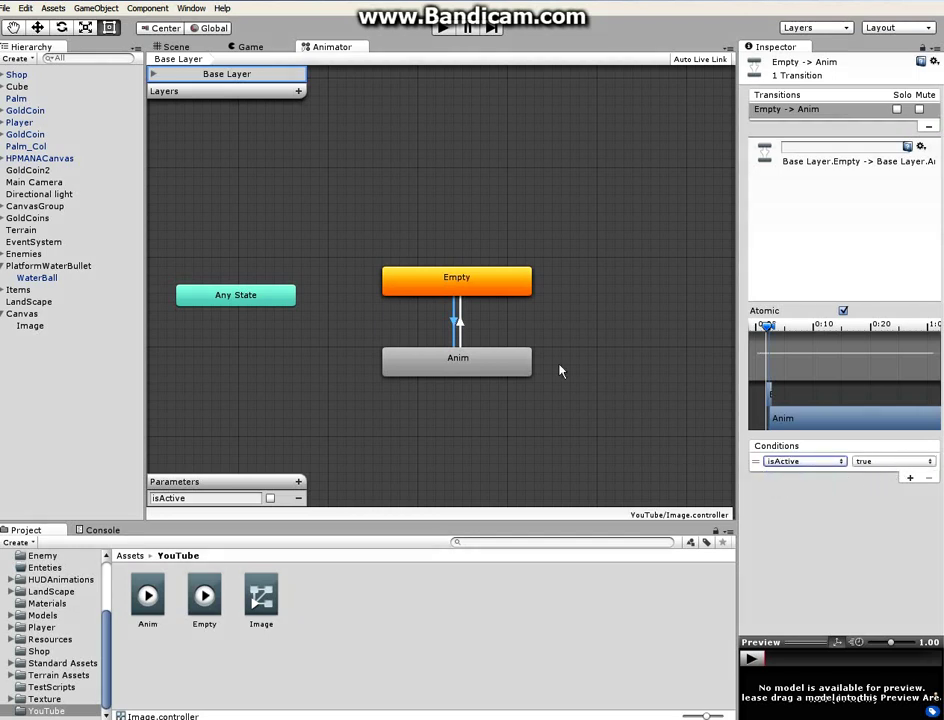
Set the Anim-to-Empty transition's condition to isActive false
click(461, 326)
click(461, 326)
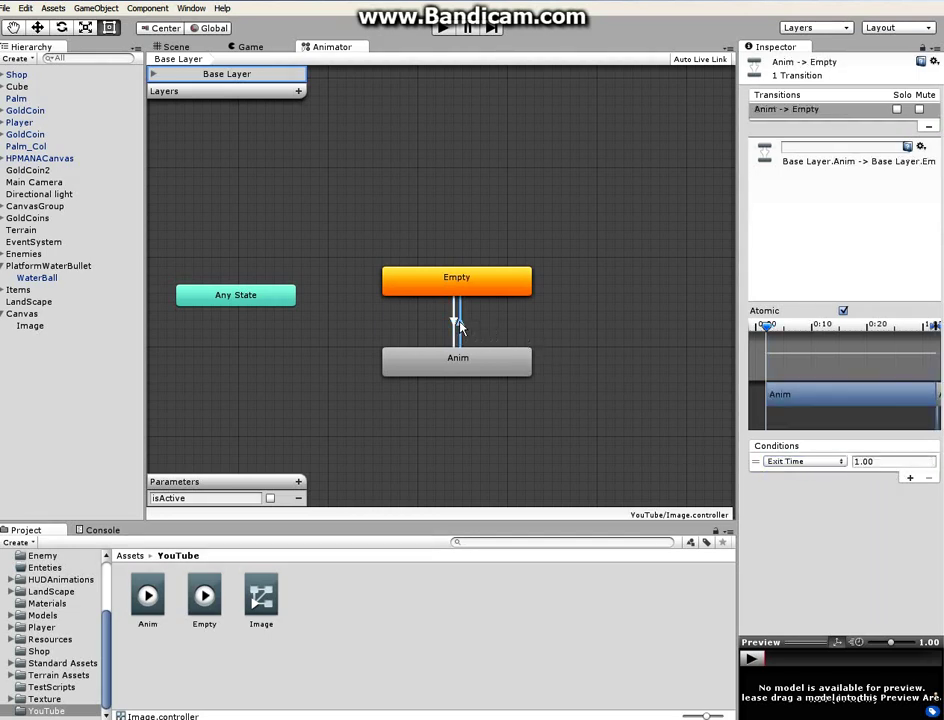
click(815, 463)
click(810, 481)
click(931, 462)
click(887, 490)
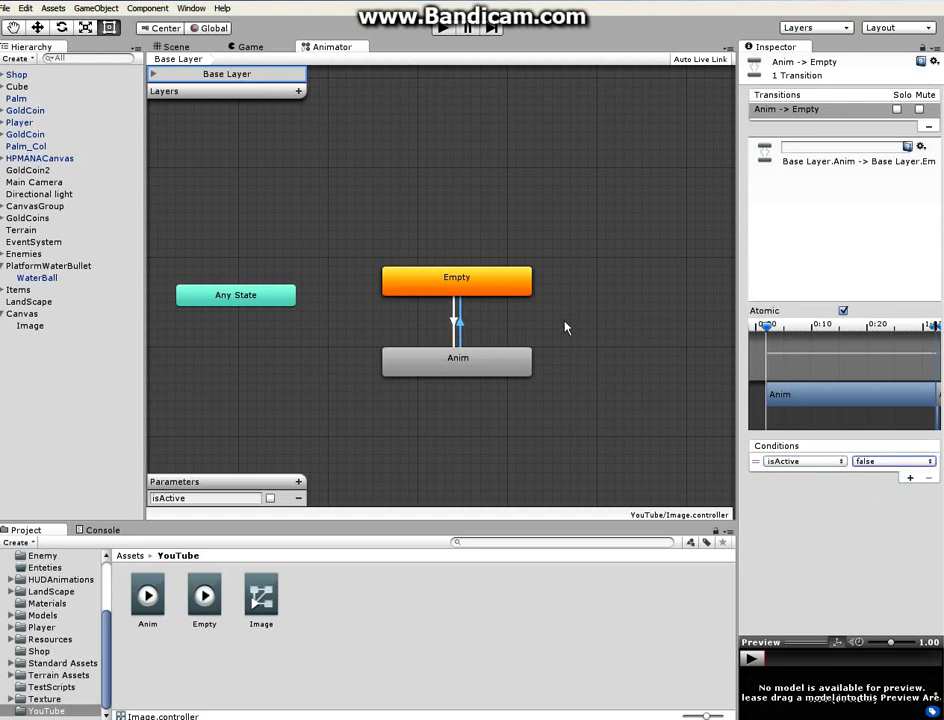